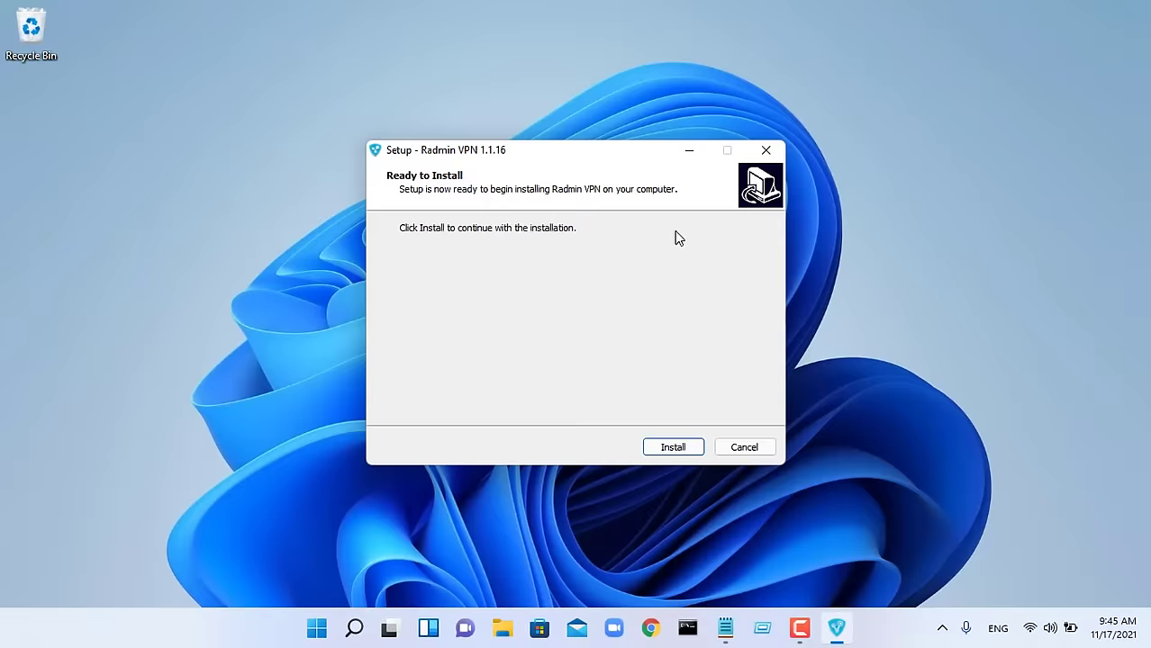
- Install Radmin VPN 1.1.16 and finish its setup
left_click(664, 448)
left_click(667, 448)
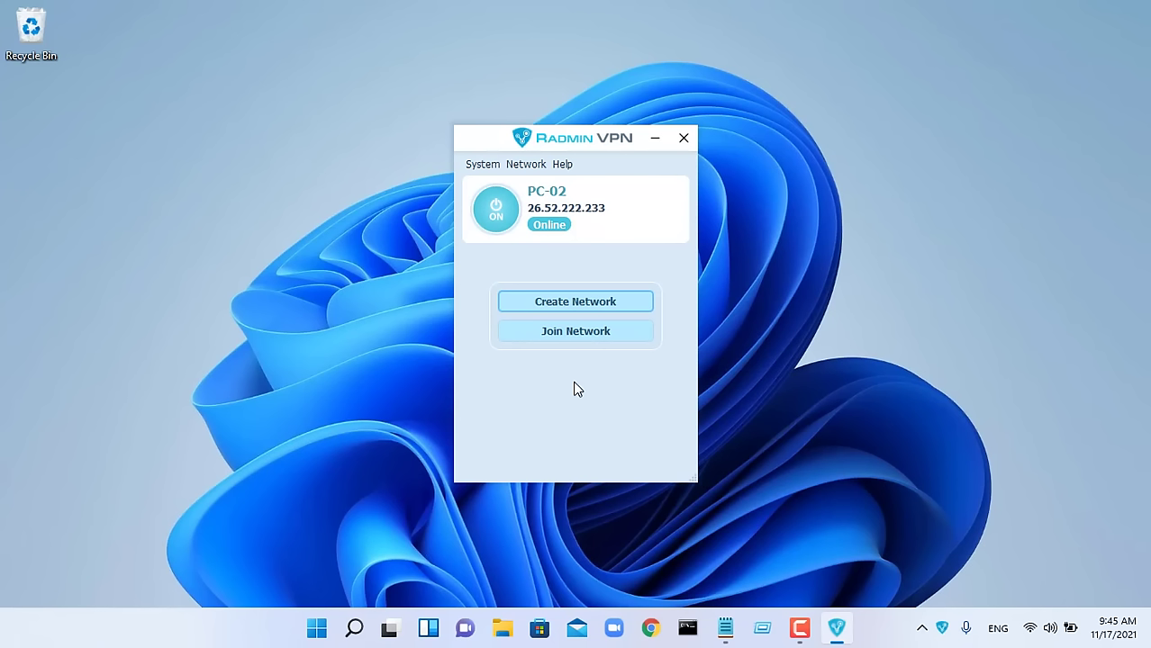
- Set up a new Radmin VPN network named NETVN_Printer, filling in its password and the password confirmation
left_click(576, 304)
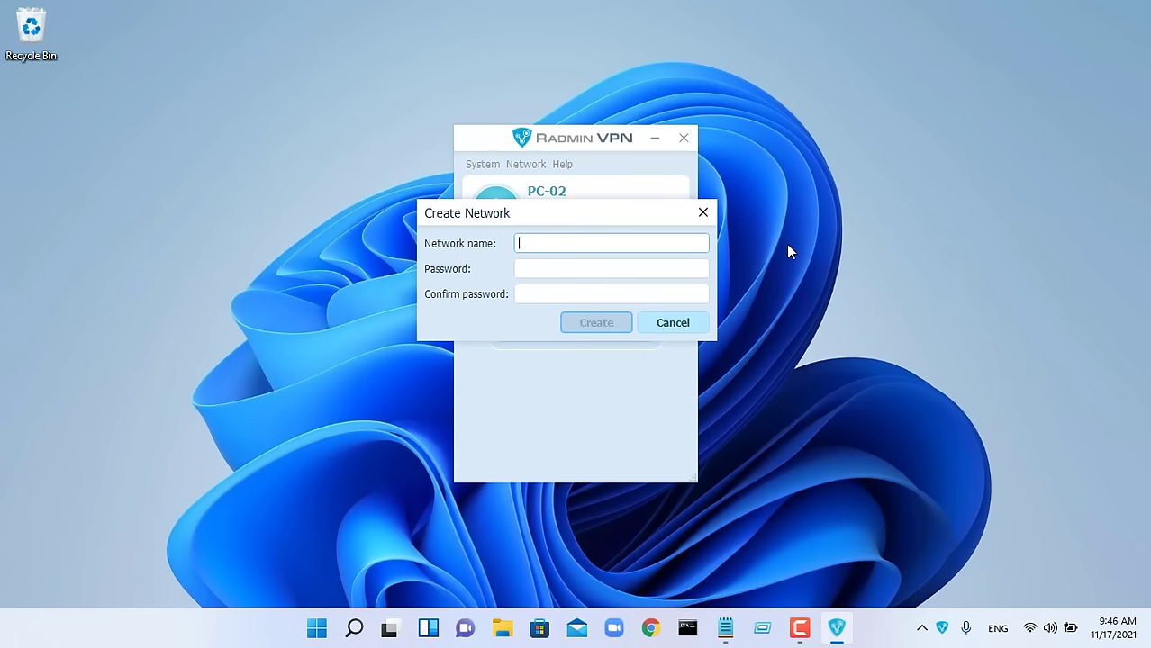
type("NETVN_Printer")
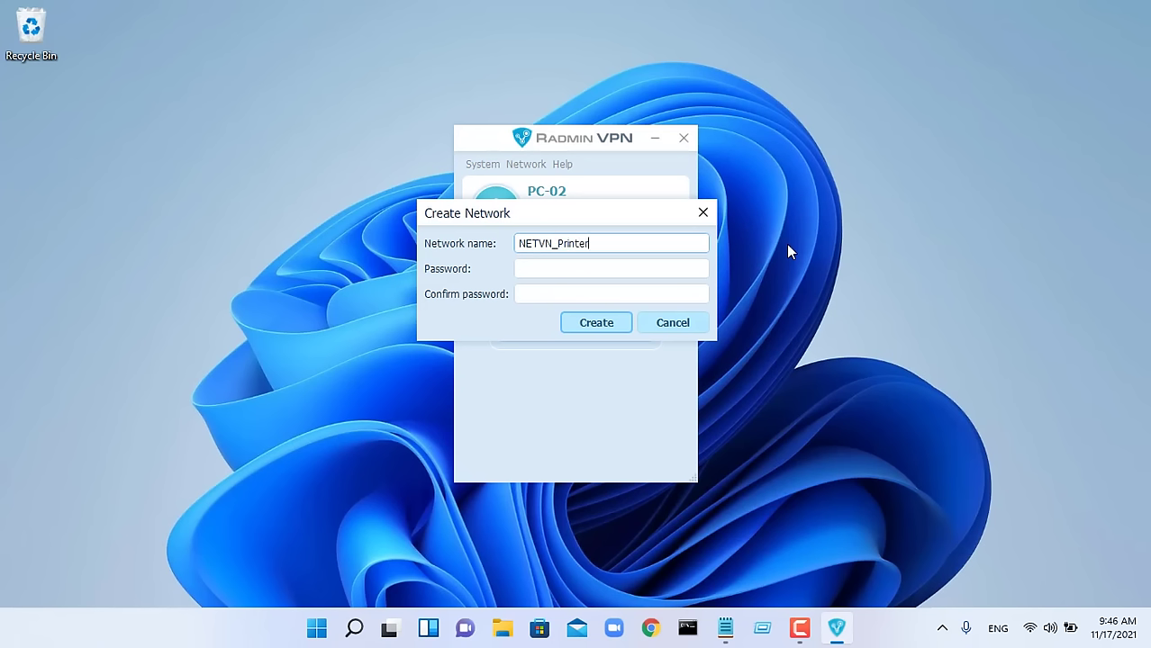
left_click(609, 269)
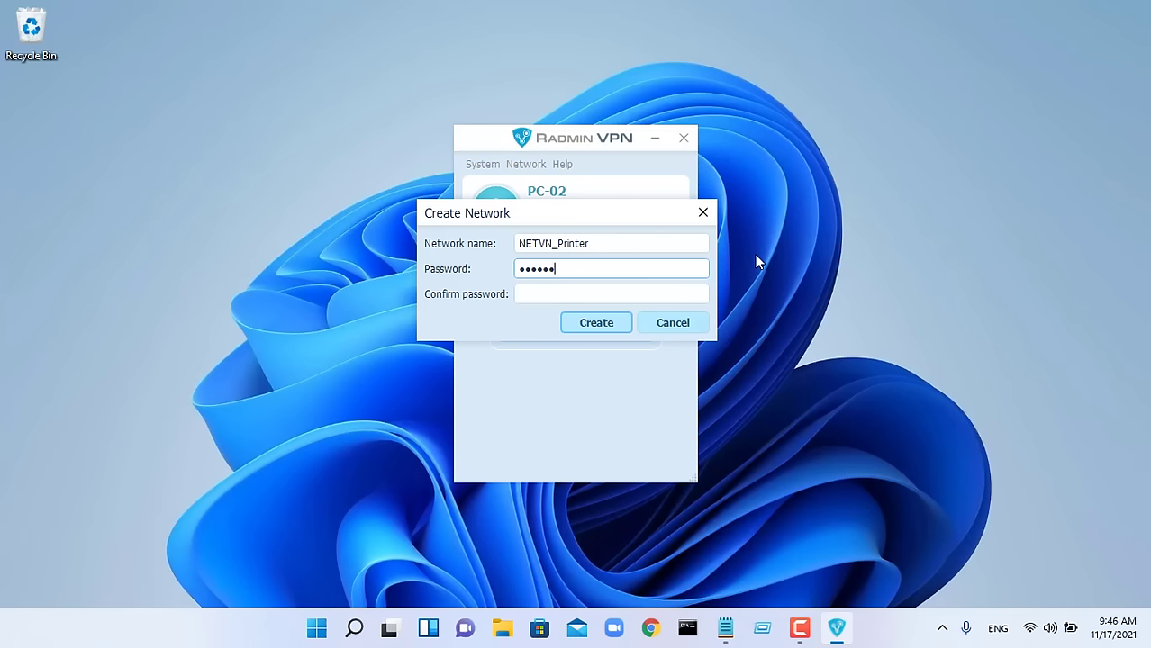
type("••••••••••••")
left_click(682, 289)
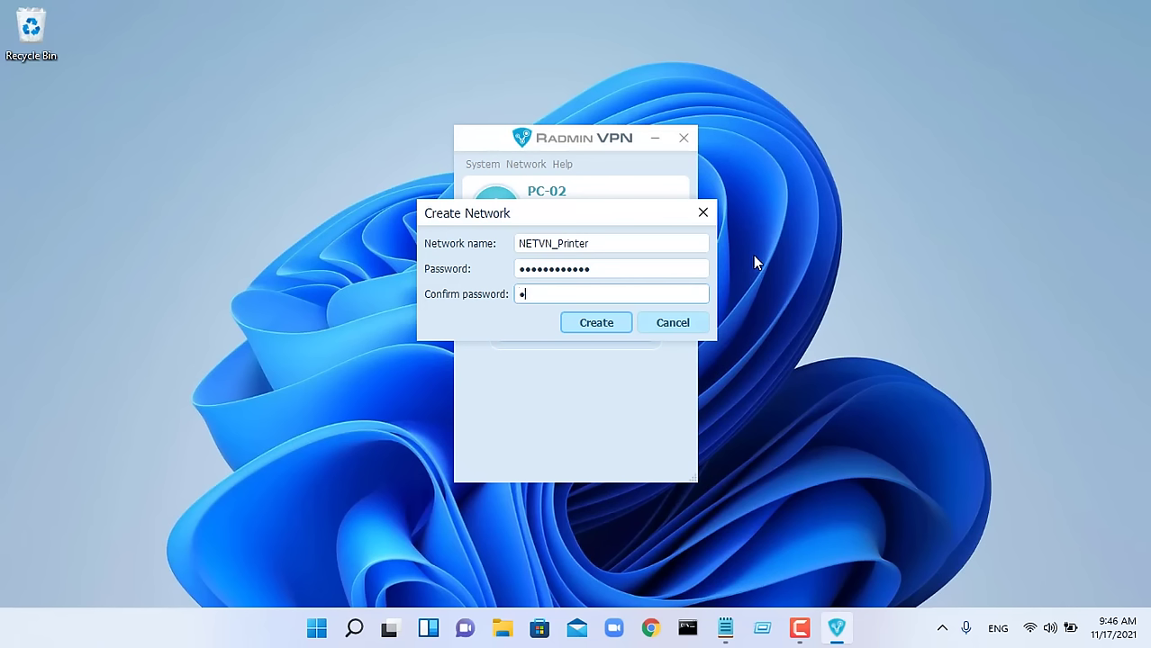
type("••••••••••••")
- Record the copied network name in the Notepad notes as "Network : NETVN_Printer" and create the VPN network
left_click_drag(631, 244, 511, 245)
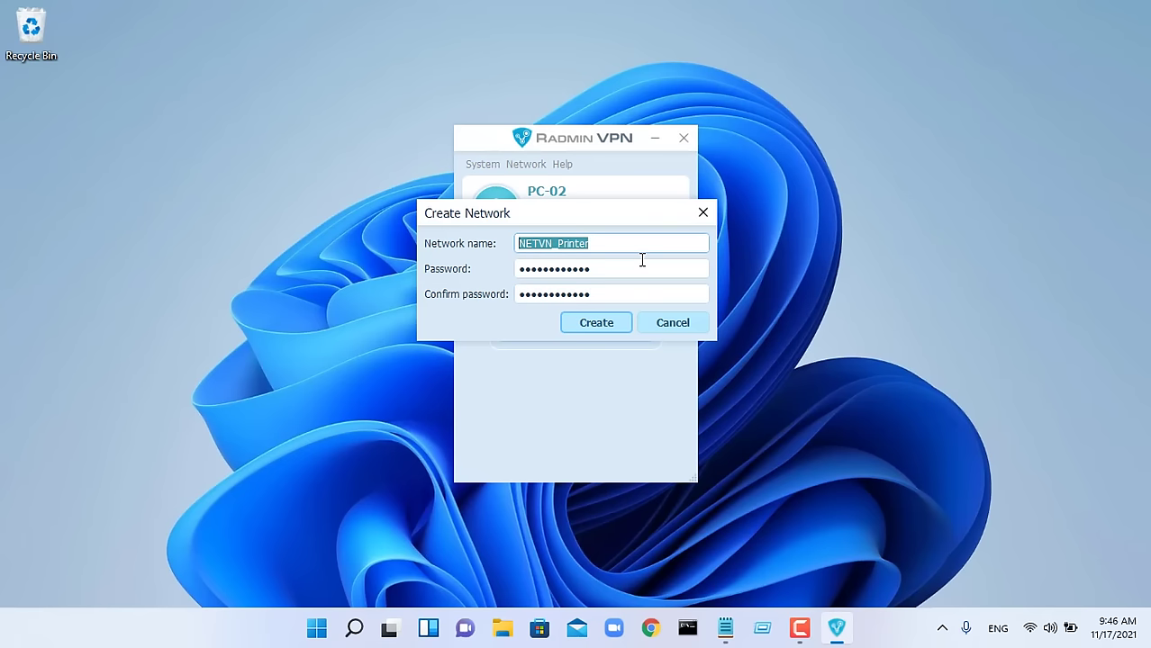
right_click(574, 249)
left_click(611, 319)
left_click(725, 628)
left_click(418, 142)
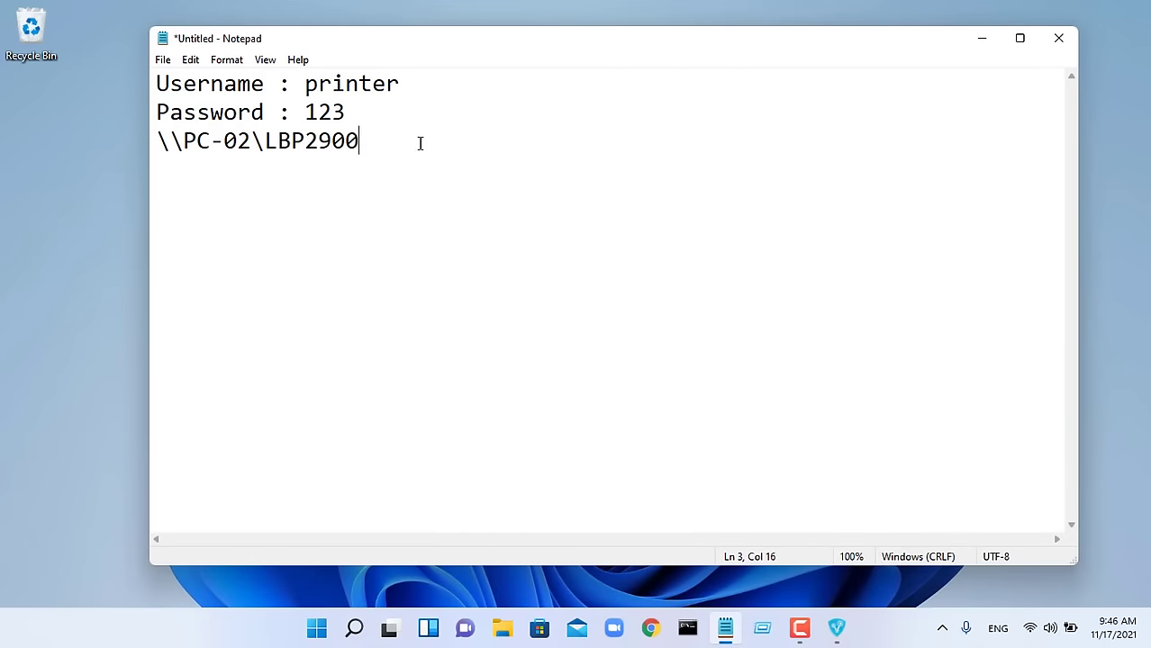
key("Return")
type("Network  :")
key("ctrl+v")
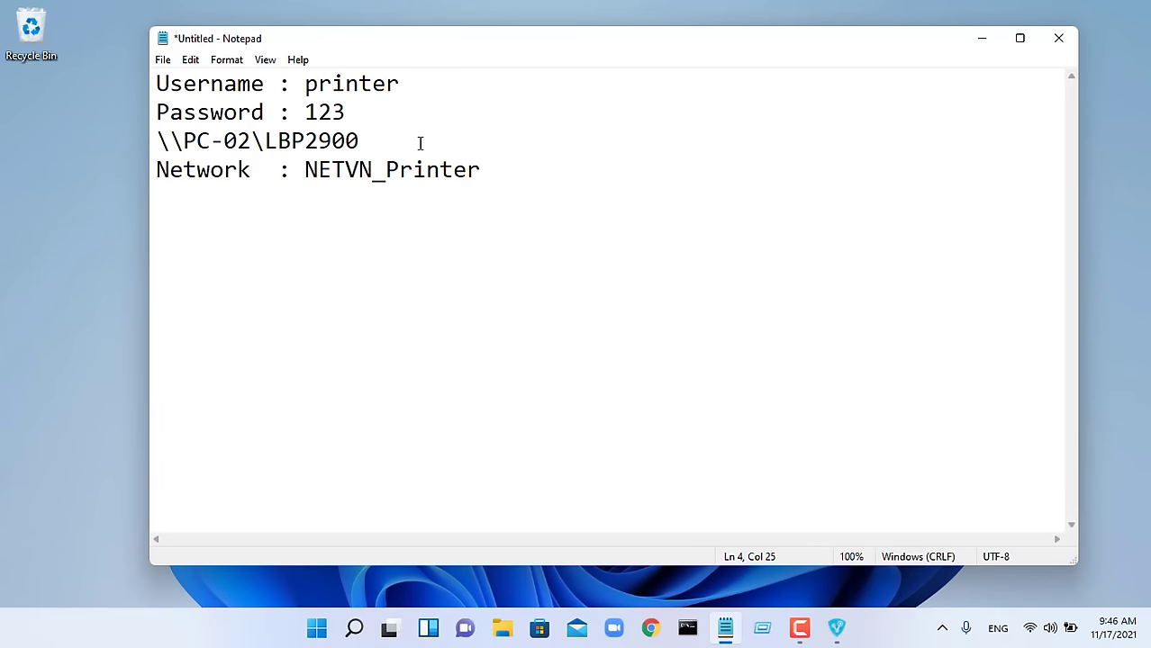
left_click(979, 45)
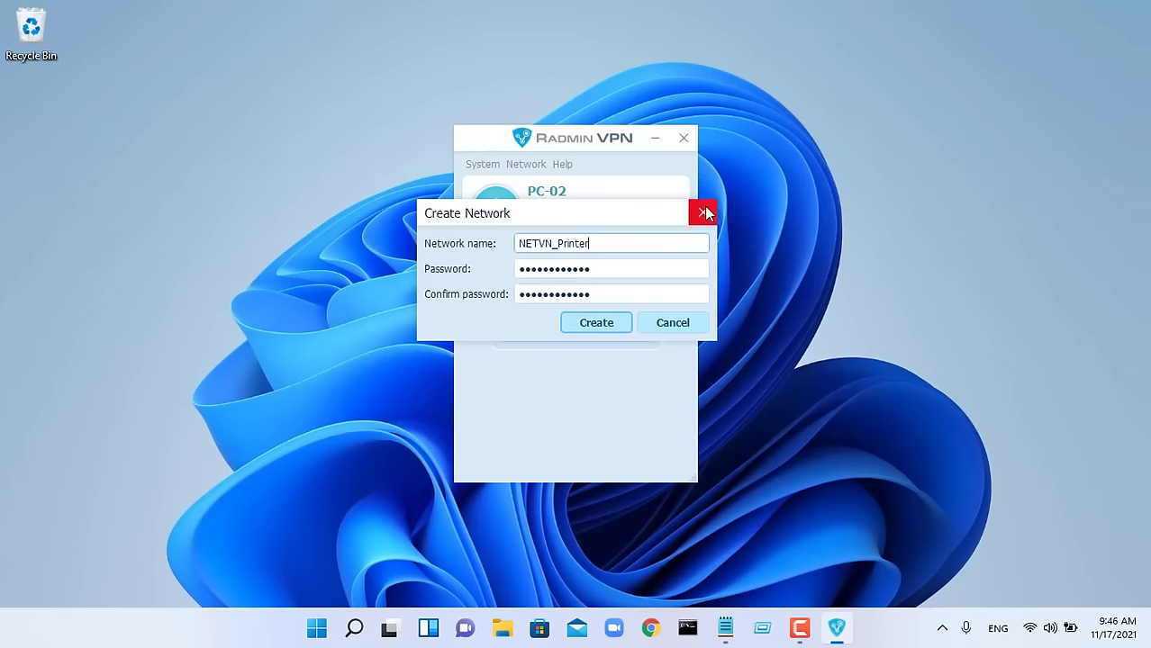
left_click(612, 328)
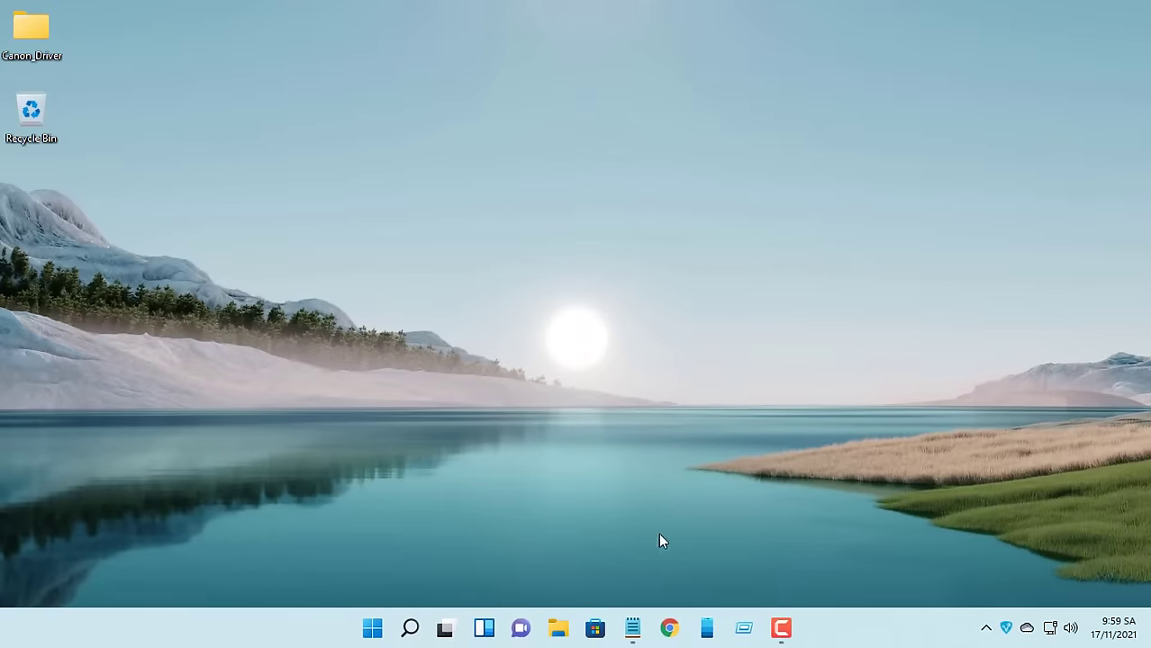
- On the other computer, download the Radmin VPN installer from radmin-vpn.com in Chrome and close the browser
left_click(669, 627)
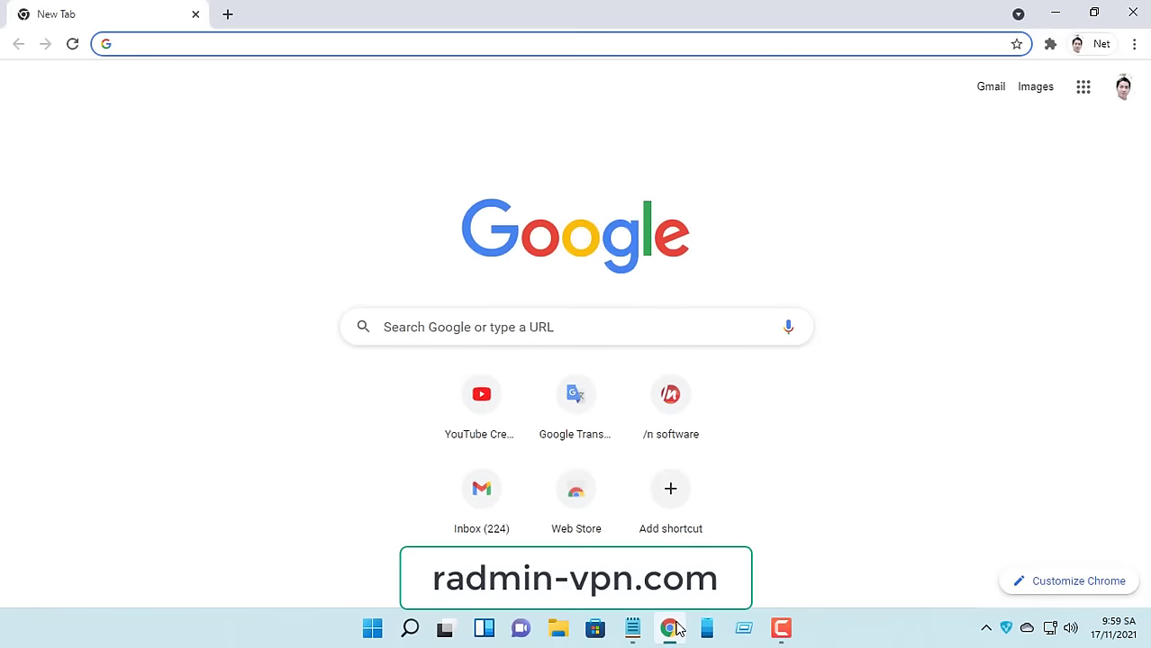
type("radmin-vpn.com")
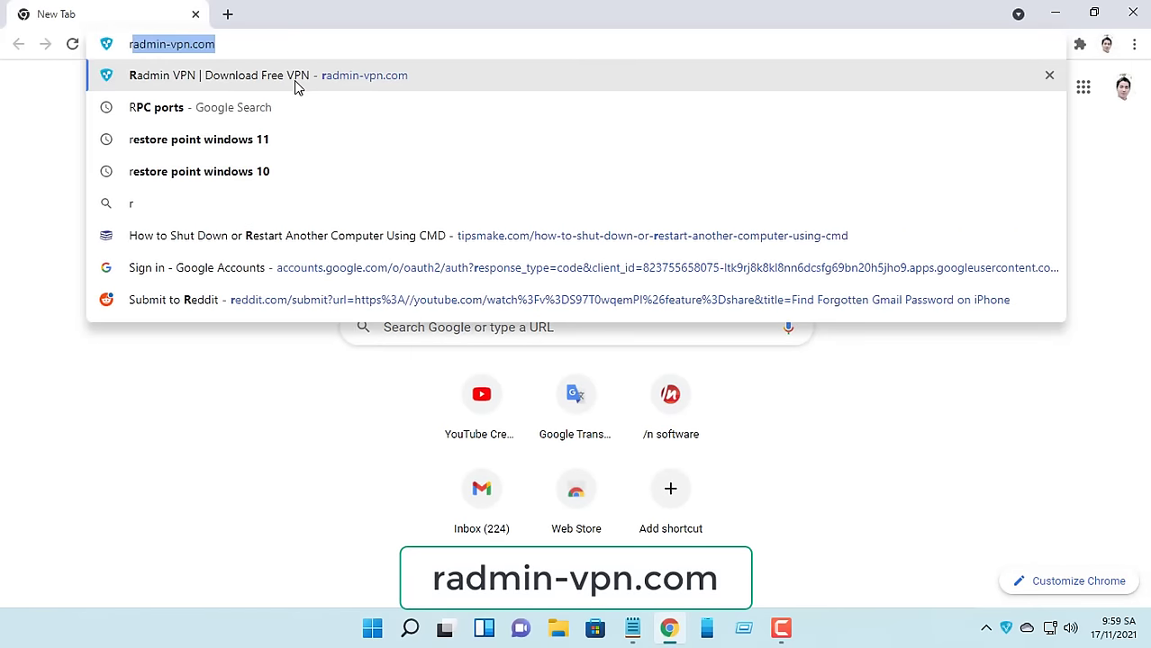
left_click(299, 79)
scroll(548, 247, "down", 4)
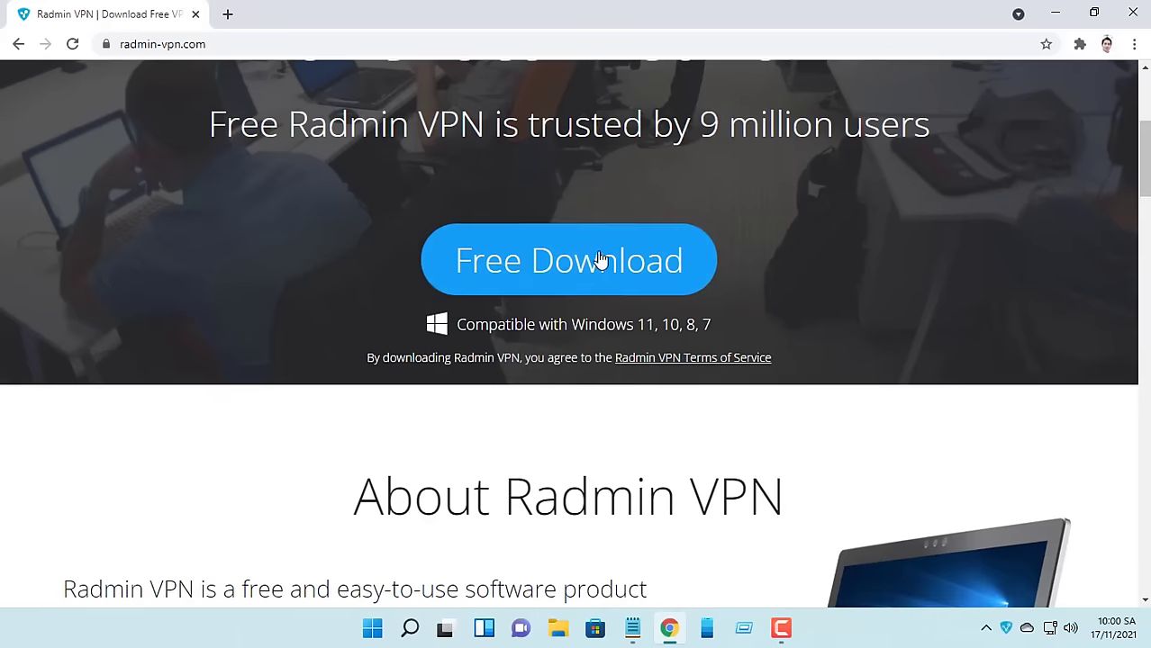
left_click(595, 259)
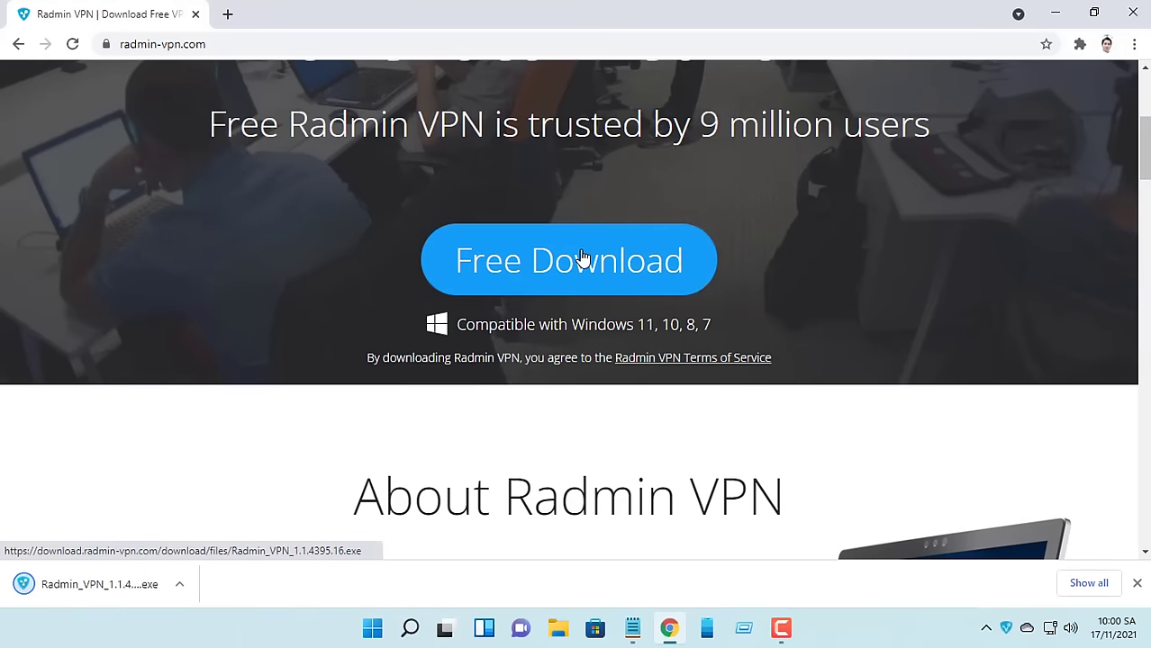
left_click(1132, 12)
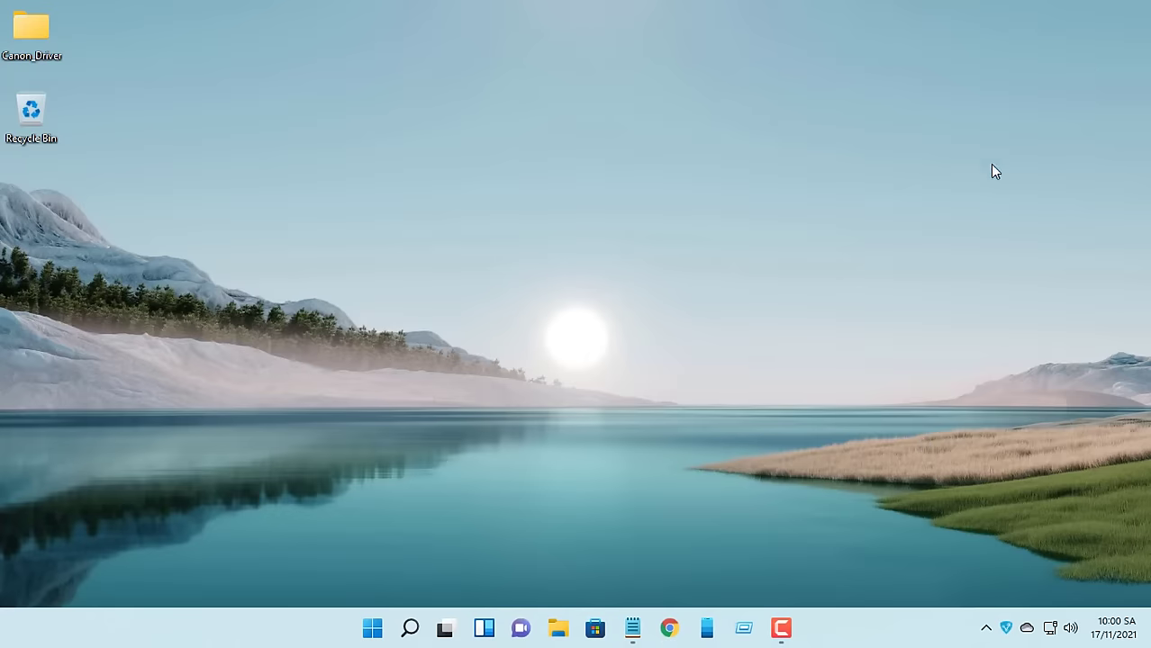
- In Radmin VPN, start joining a private network and fill in its name, NETVN_Printer, copied from the Notepad notes
left_click(1006, 628)
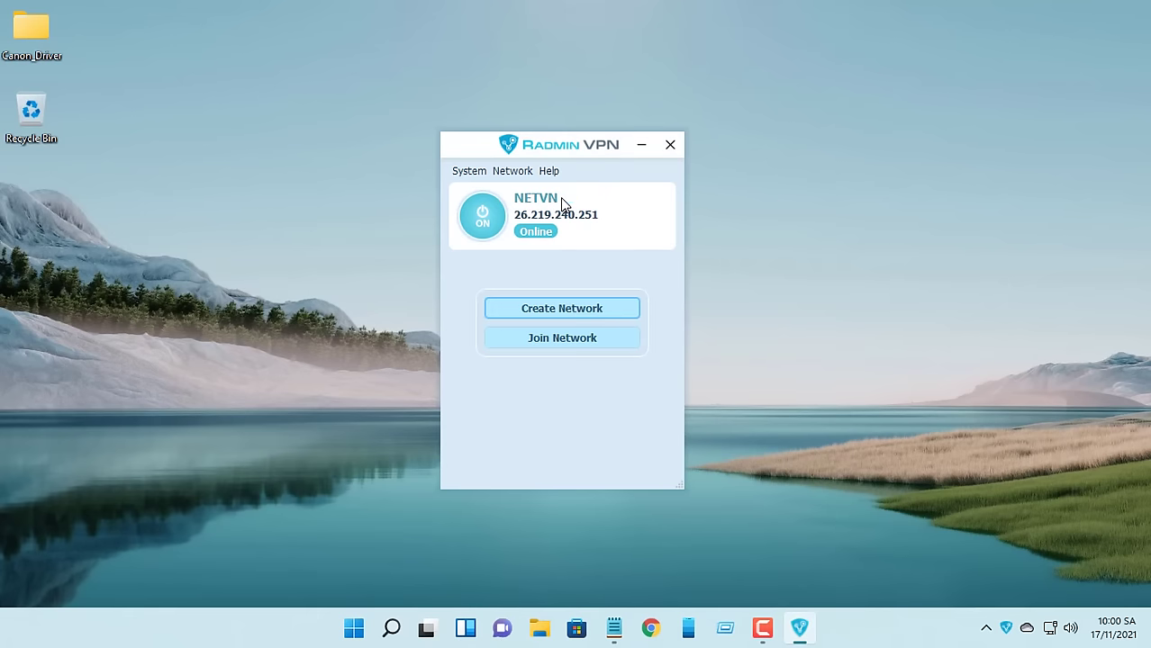
left_click(595, 349)
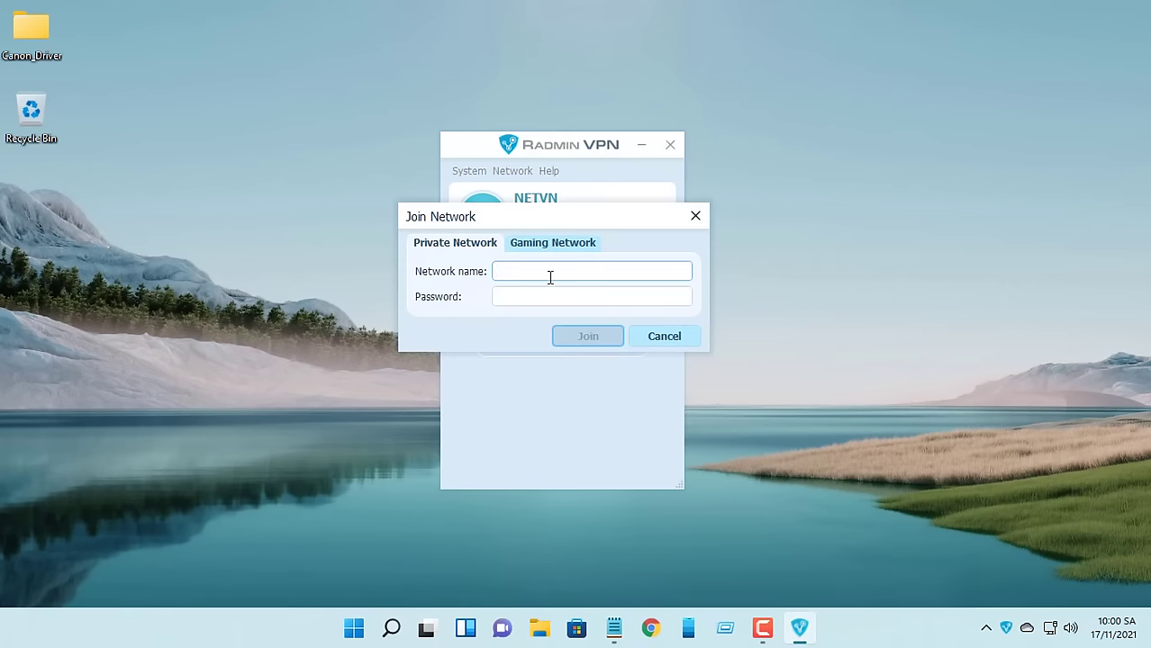
left_click(613, 629)
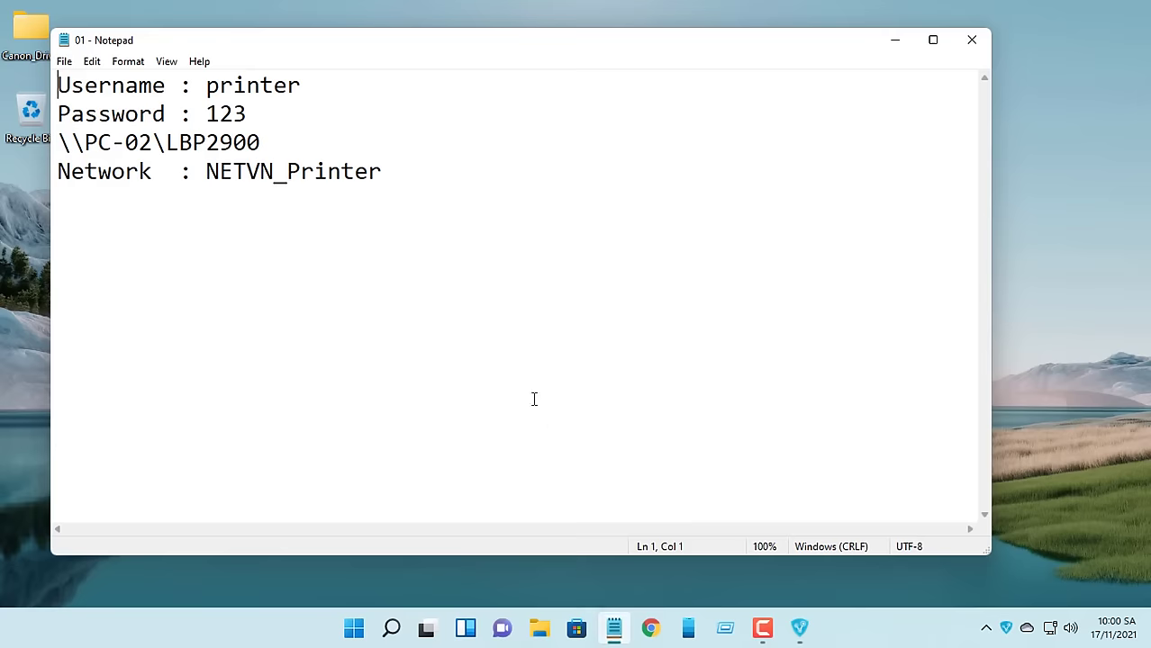
left_click_drag(205, 171, 382, 171)
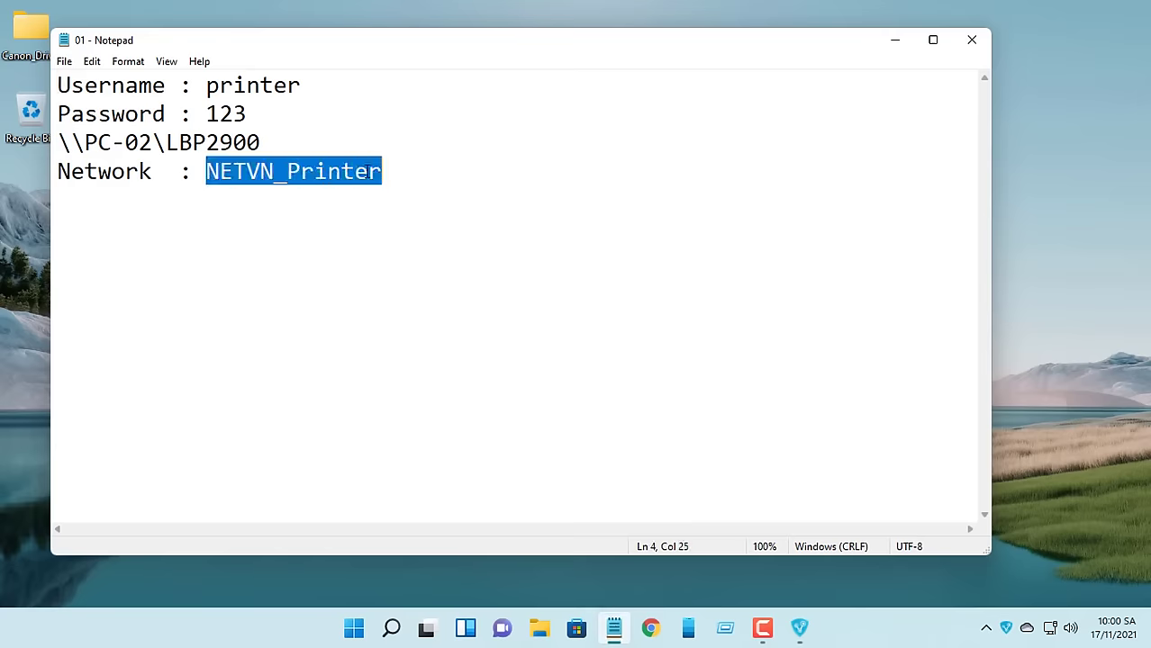
right_click(363, 173)
left_click(437, 226)
left_click(896, 40)
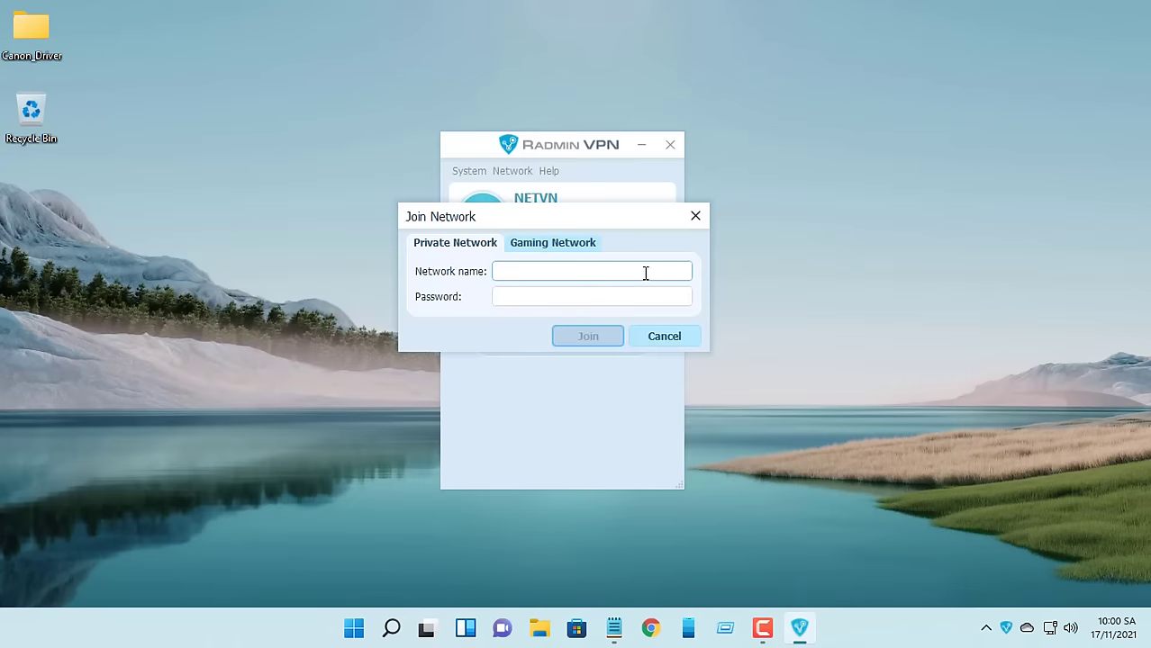
right_click(643, 272)
left_click(717, 361)
- Enter the network password, join the private network and minimize Radmin VPN
left_click(625, 299)
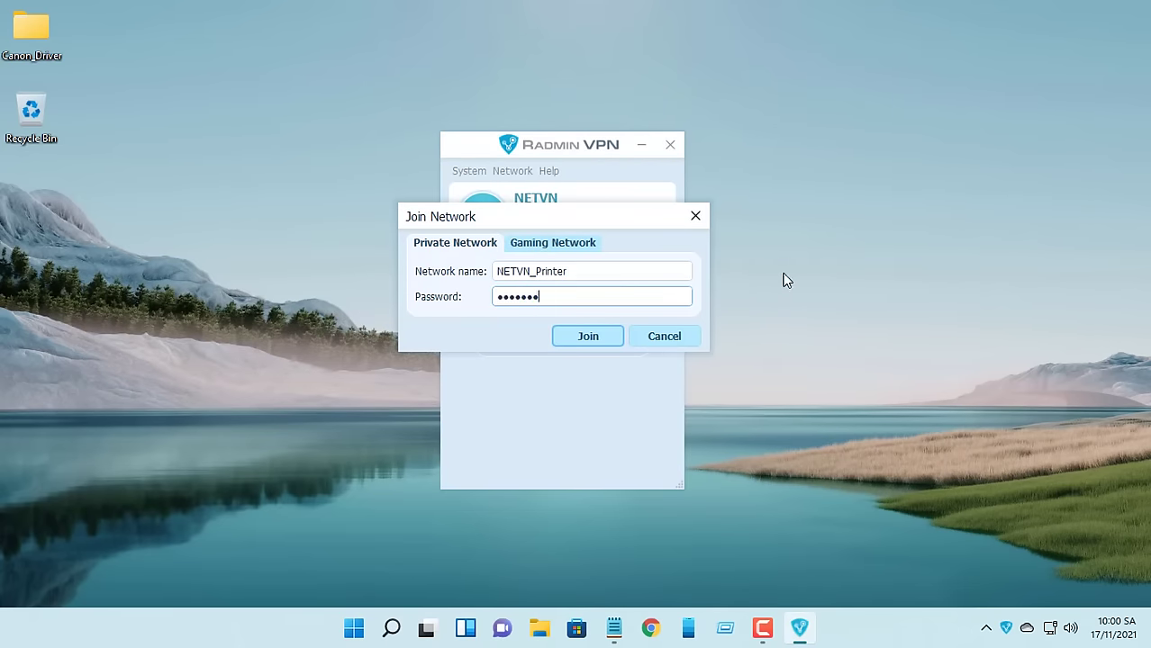
left_click(606, 337)
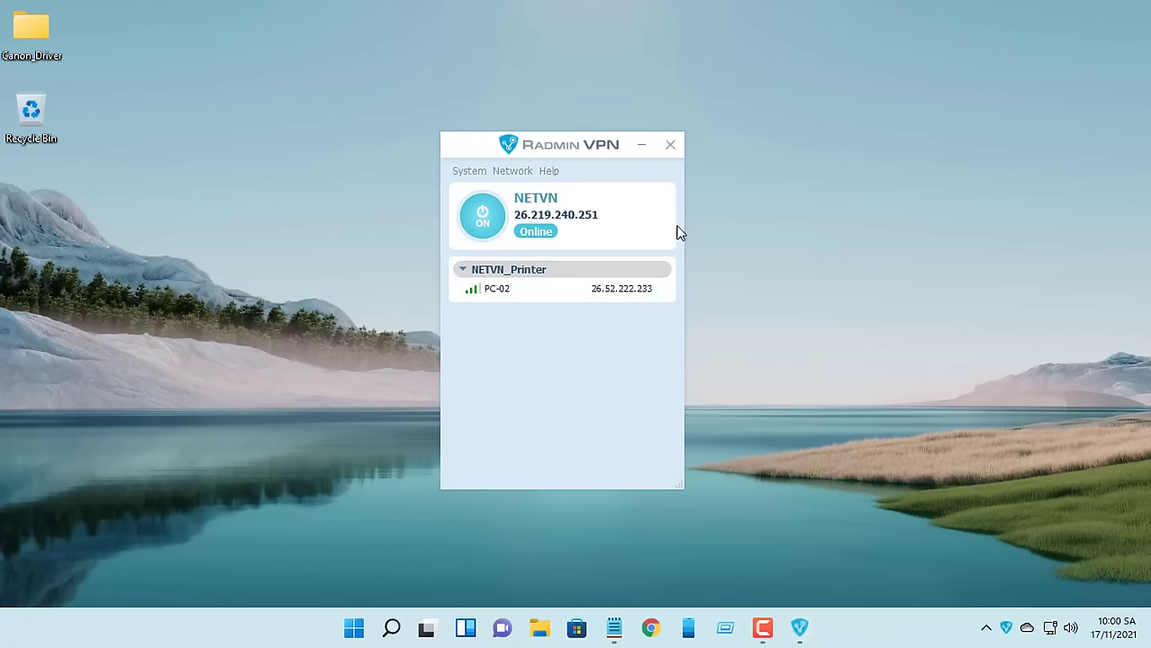
left_click(645, 147)
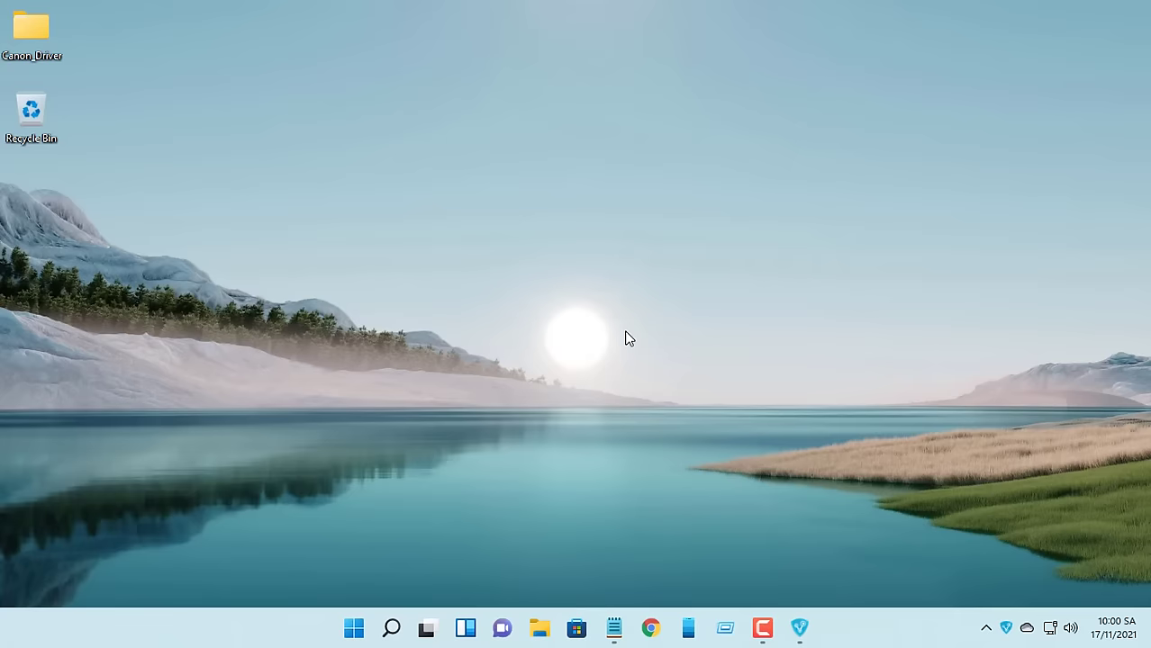
- Open Credential Manager in Control Panel and start adding a Windows credential
left_click(394, 626)
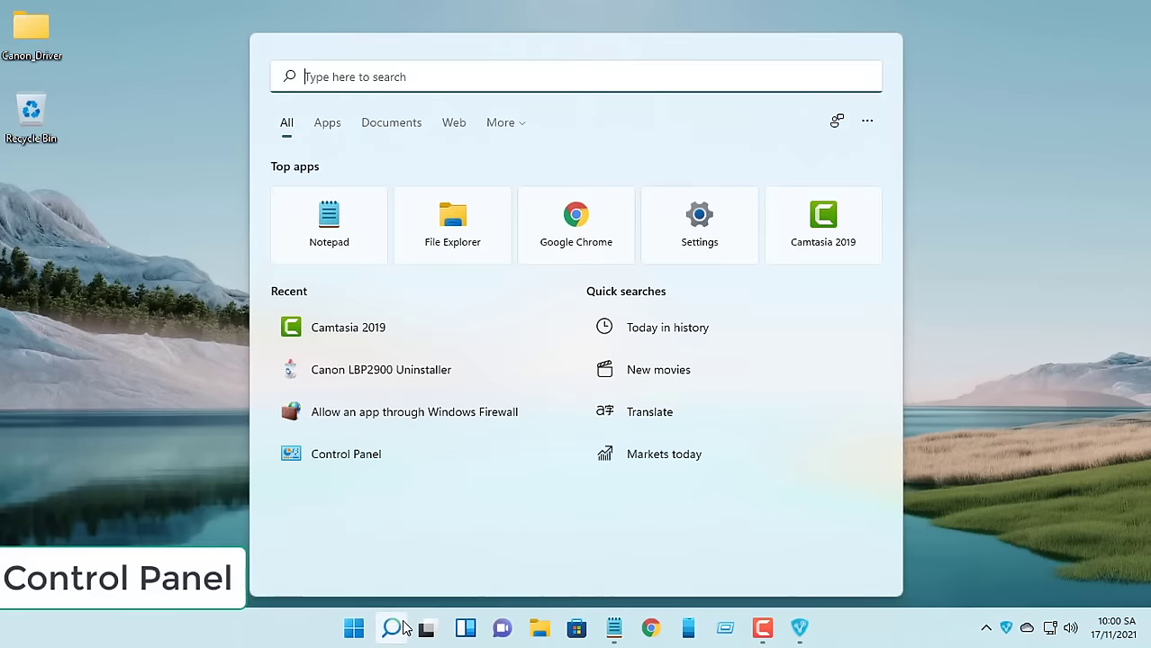
left_click(400, 465)
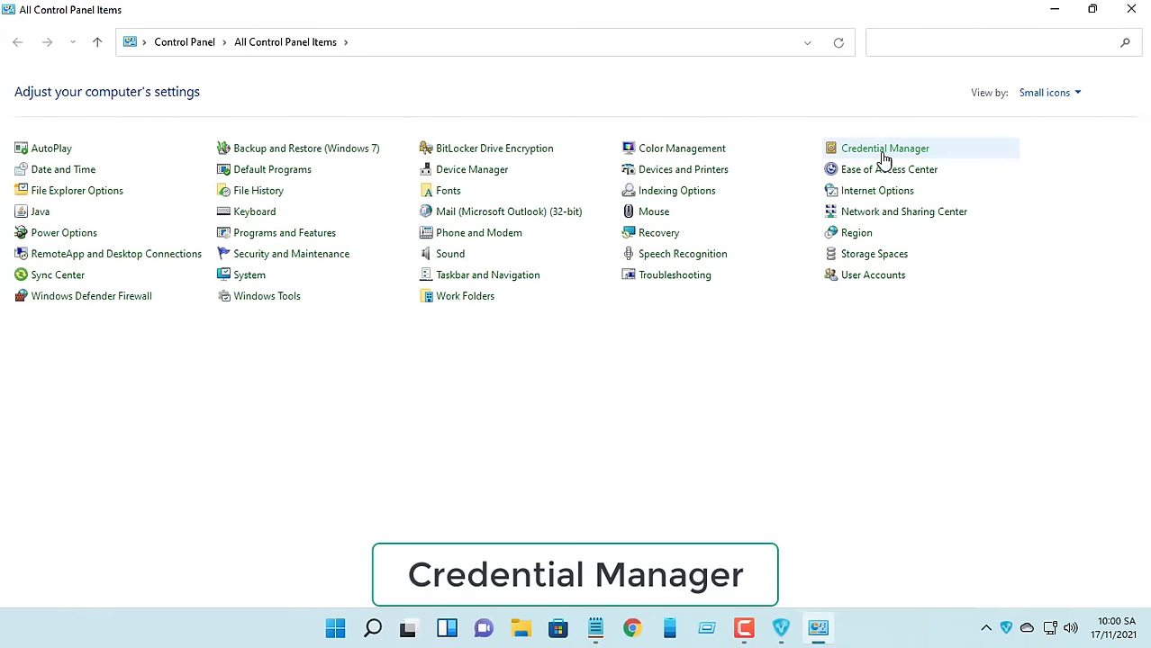
left_click(923, 157)
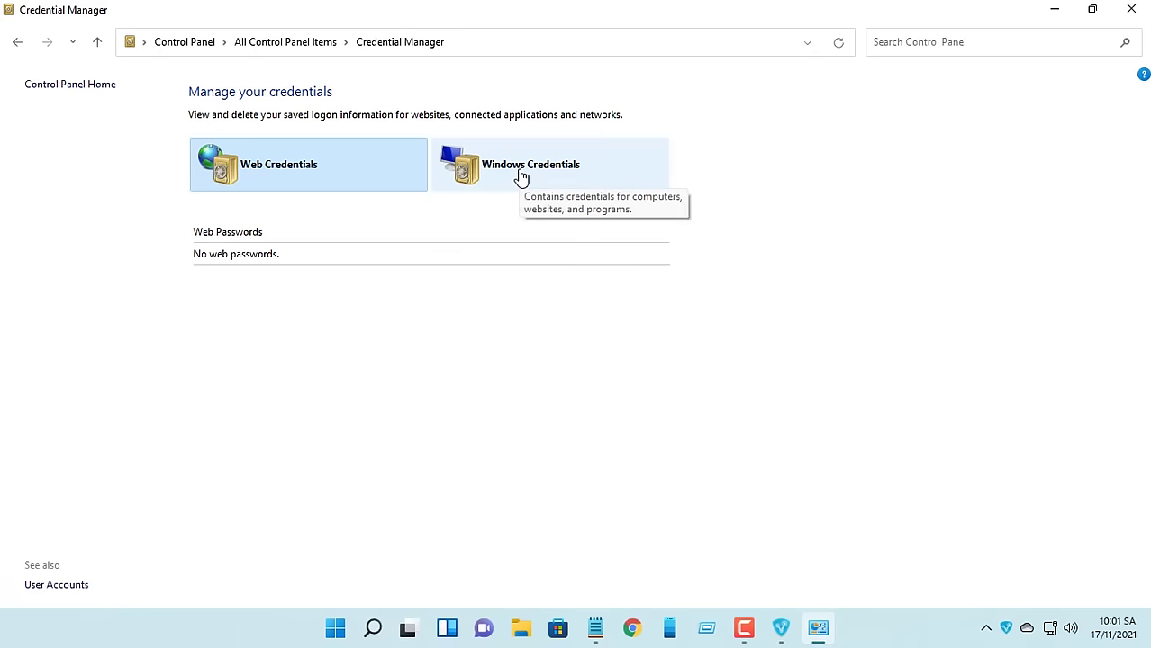
left_click(520, 177)
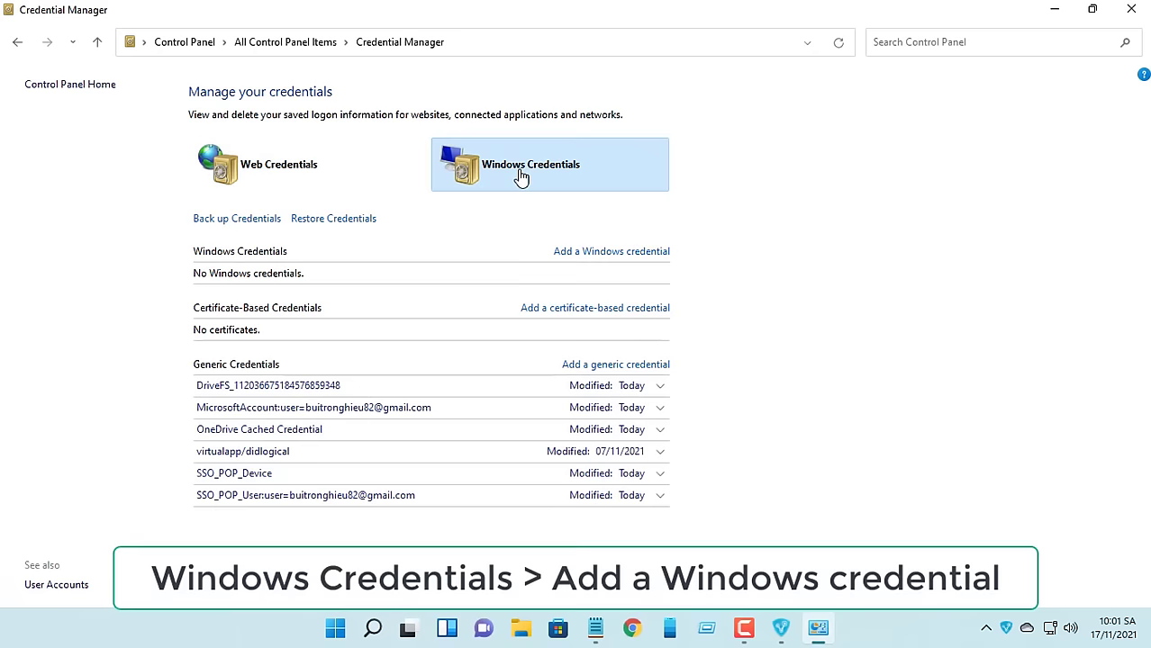
left_click(631, 254)
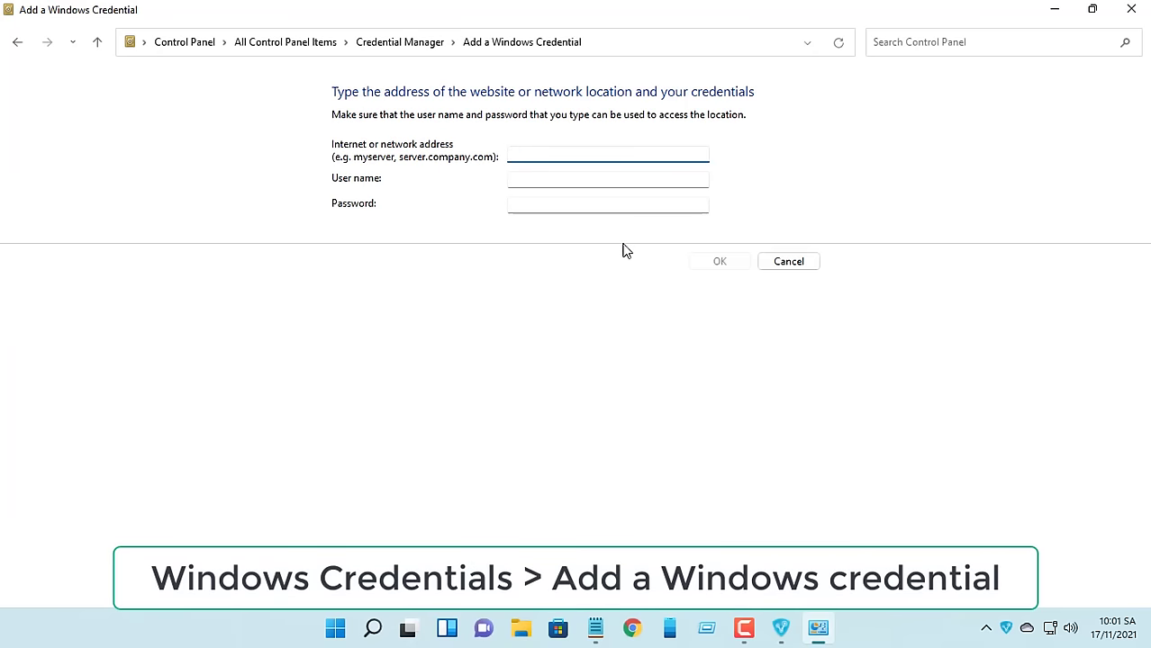
- Set the credential's network address to PC-02, copied from the printer path in the Notepad notes
left_click(596, 630)
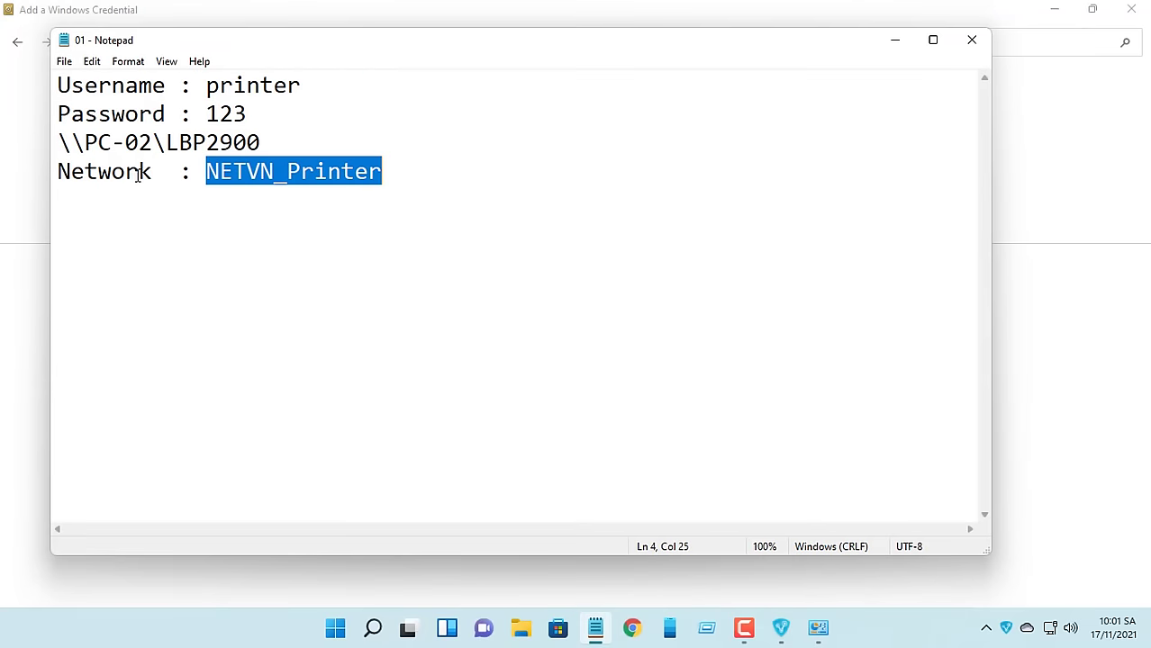
left_click_drag(85, 144, 153, 144)
right_click(135, 144)
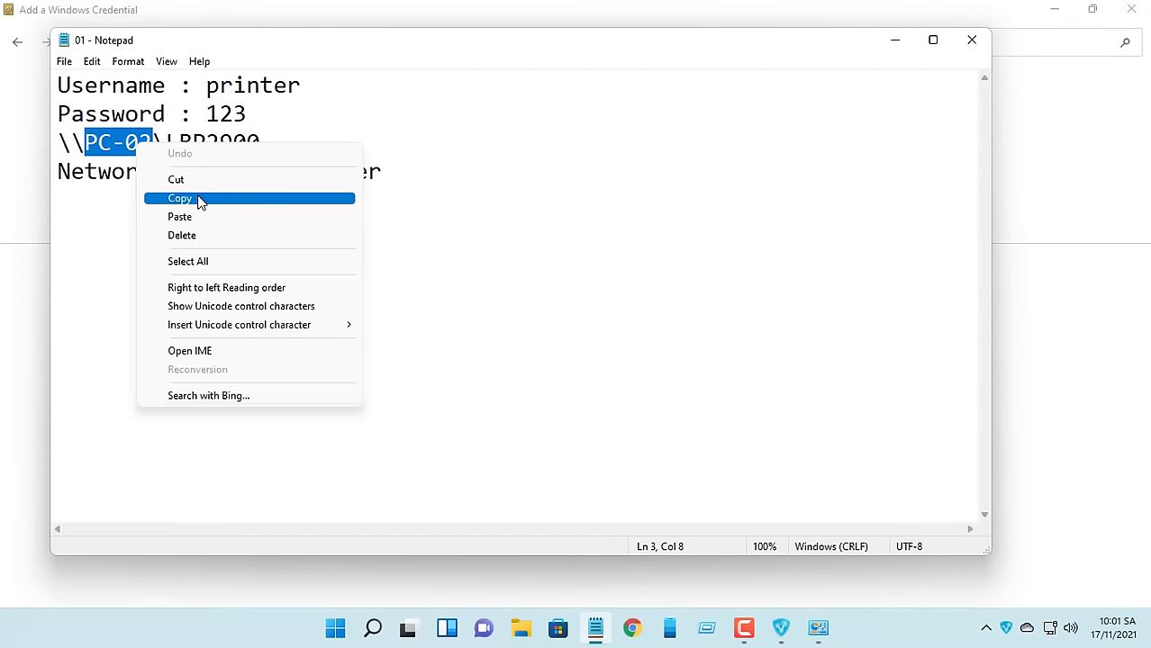
left_click(197, 198)
left_click(895, 39)
left_click(611, 159)
right_click(612, 160)
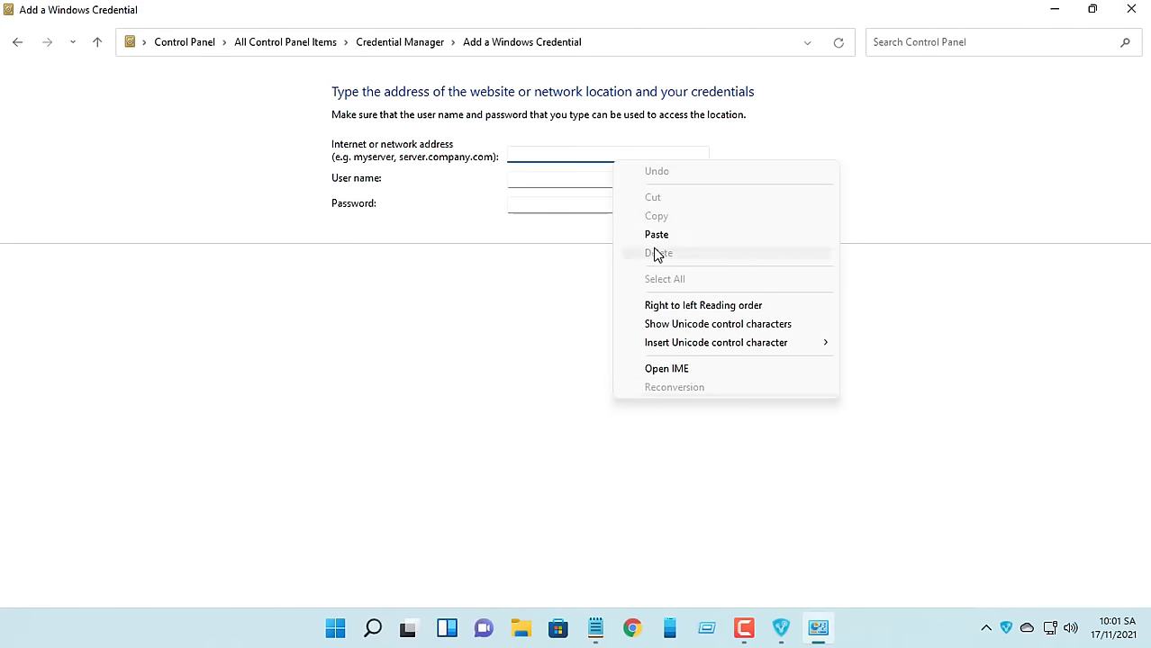
left_click(655, 234)
- Set the credential's user name to printer, copied from the Notepad notes
left_click(638, 175)
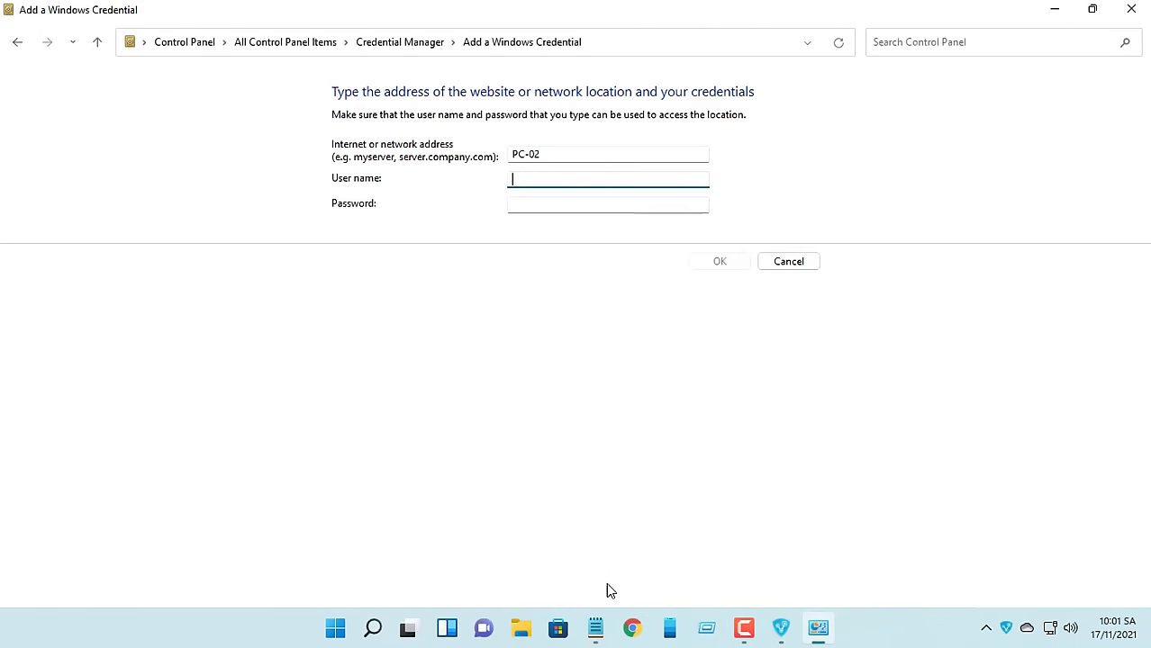
left_click(596, 628)
left_click_drag(207, 85, 309, 84)
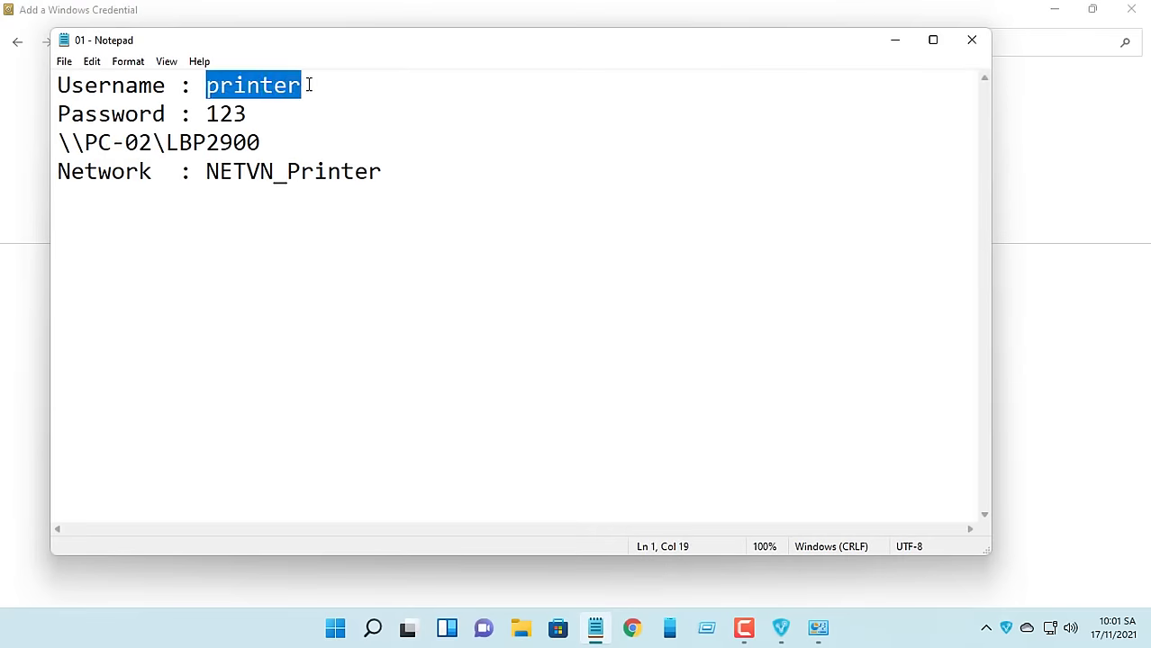
right_click(290, 85)
left_click(322, 139)
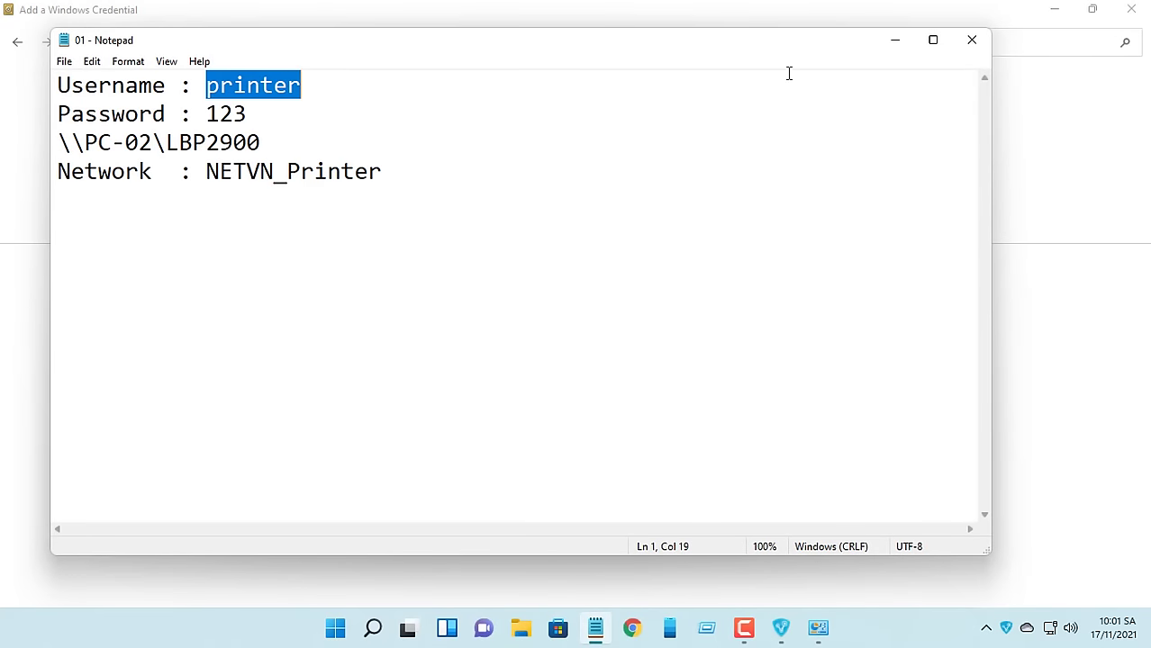
left_click(894, 40)
right_click(622, 183)
left_click(669, 258)
- Fill in the credential's password, copied from the Notepad notes
left_click(596, 205)
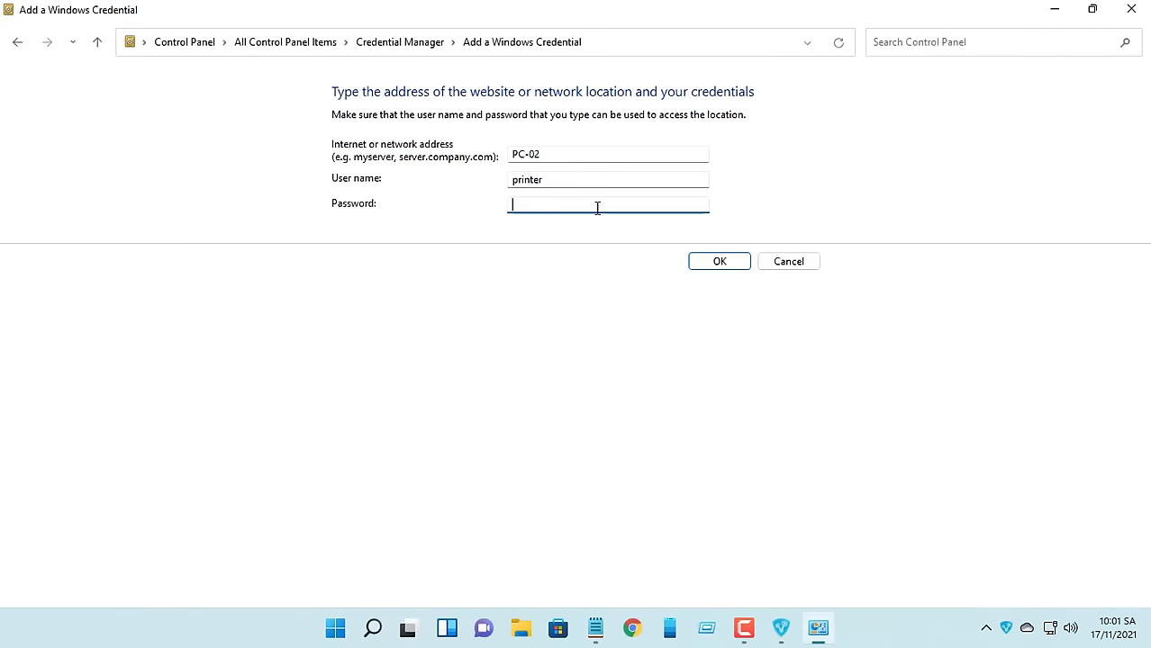
left_click(595, 627)
double_click(221, 113)
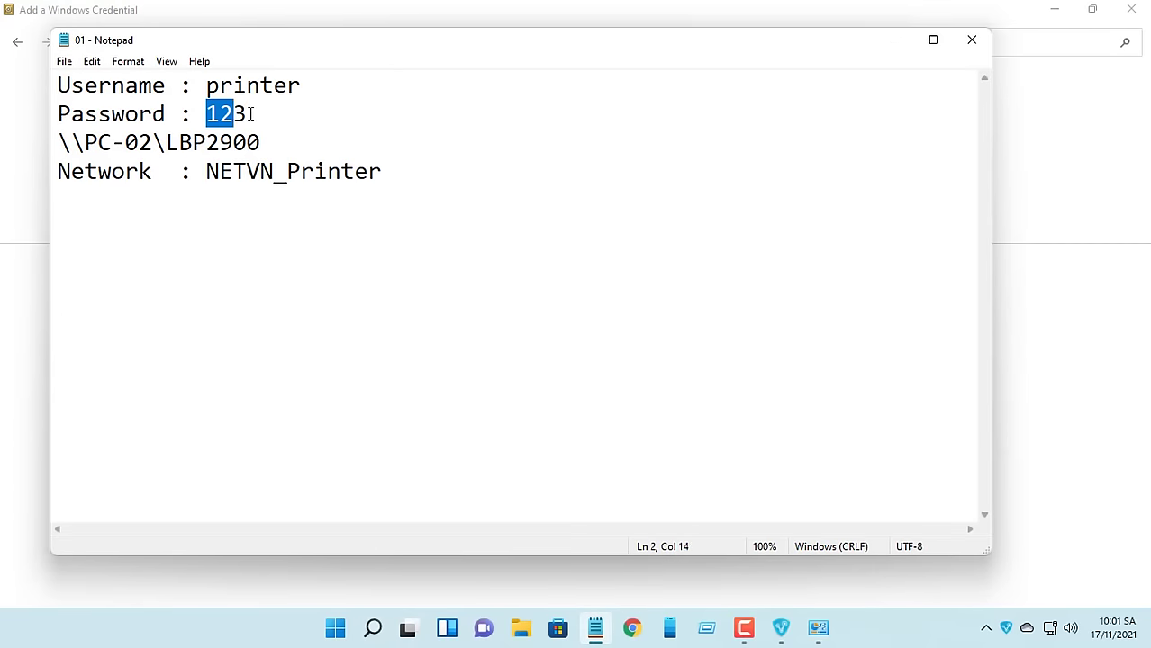
right_click(221, 113)
left_click(284, 171)
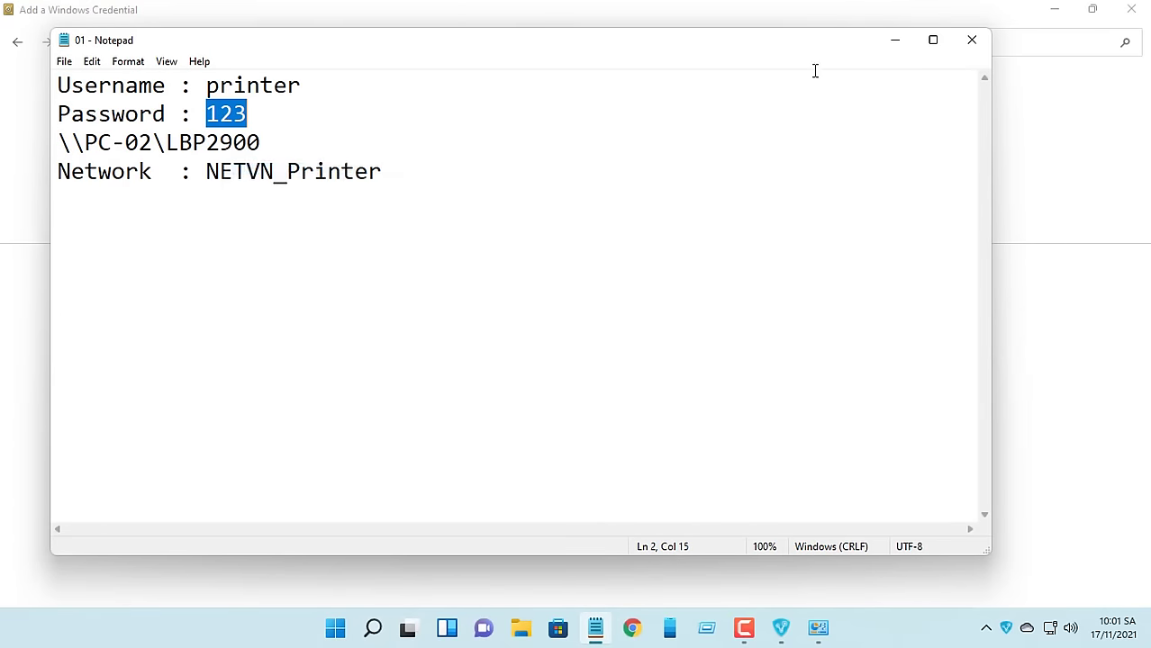
left_click(894, 40)
right_click(666, 205)
left_click(682, 275)
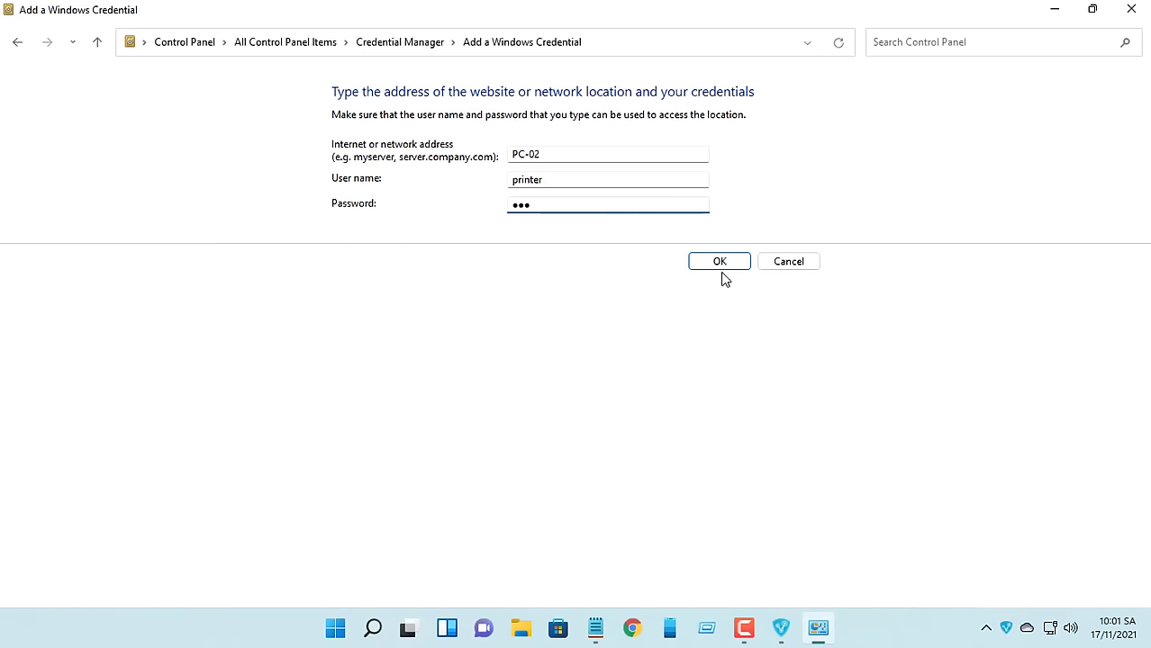
- Save the Windows credential, reviewing the details of the PC-02 entry before closing Credential Manager
left_click(720, 263)
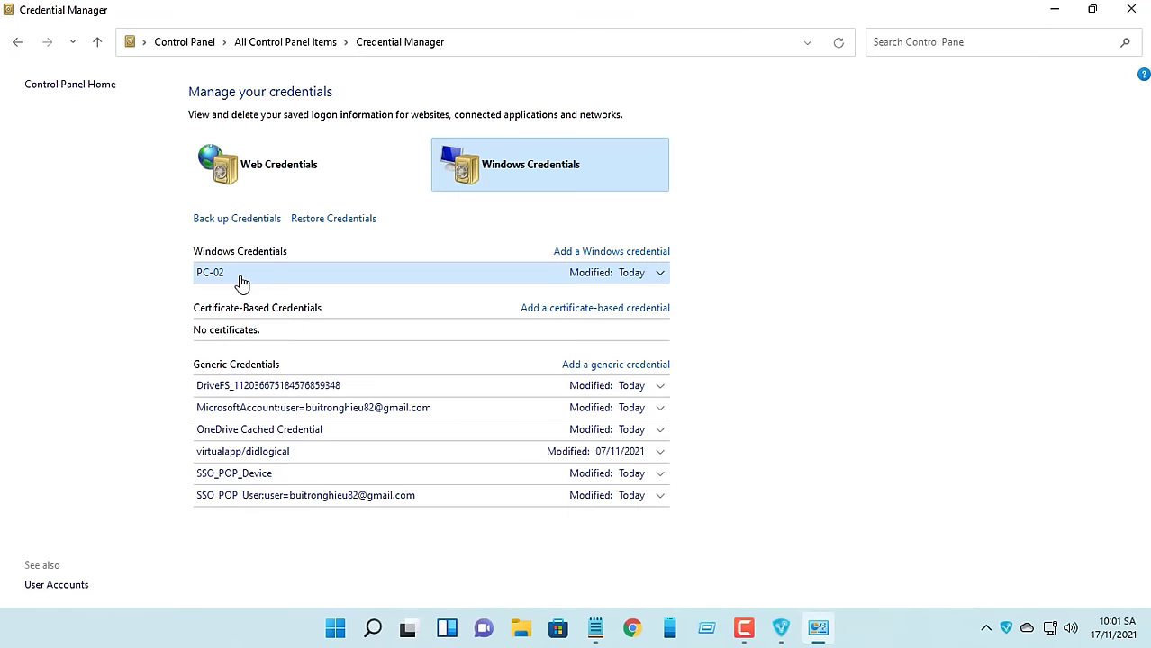
left_click(656, 280)
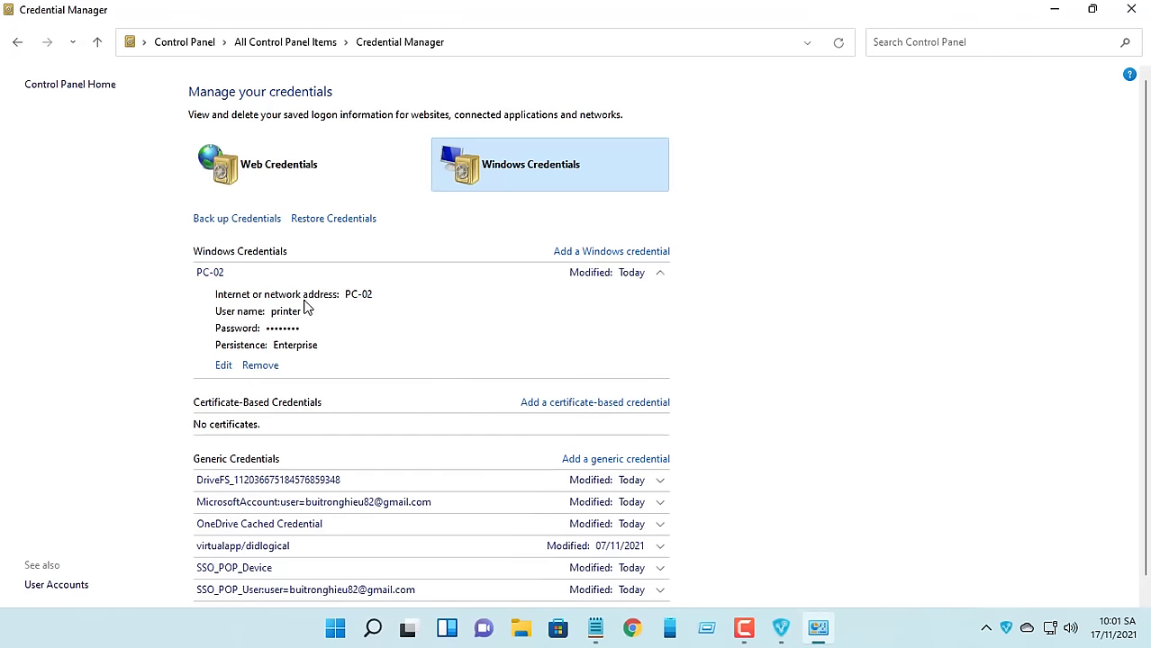
left_click(1131, 9)
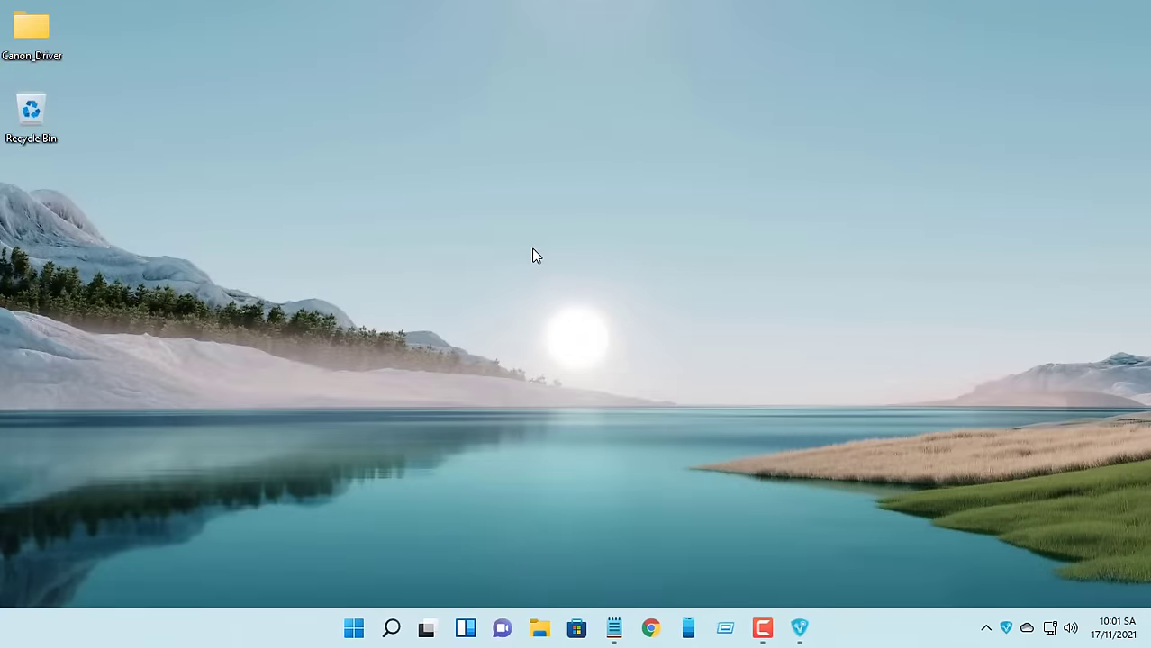
- Look through the Canon_Driver folder on the desktop to locate the Driver folder inside x64, and close the window
double_click(32, 29)
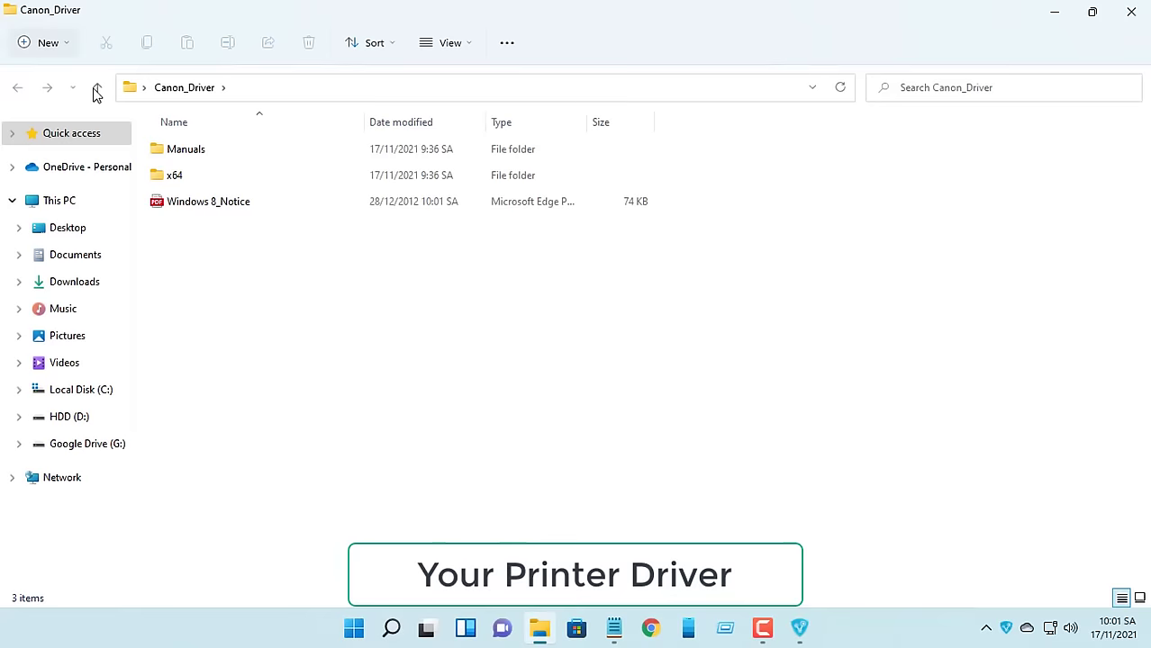
double_click(187, 175)
left_click(195, 154)
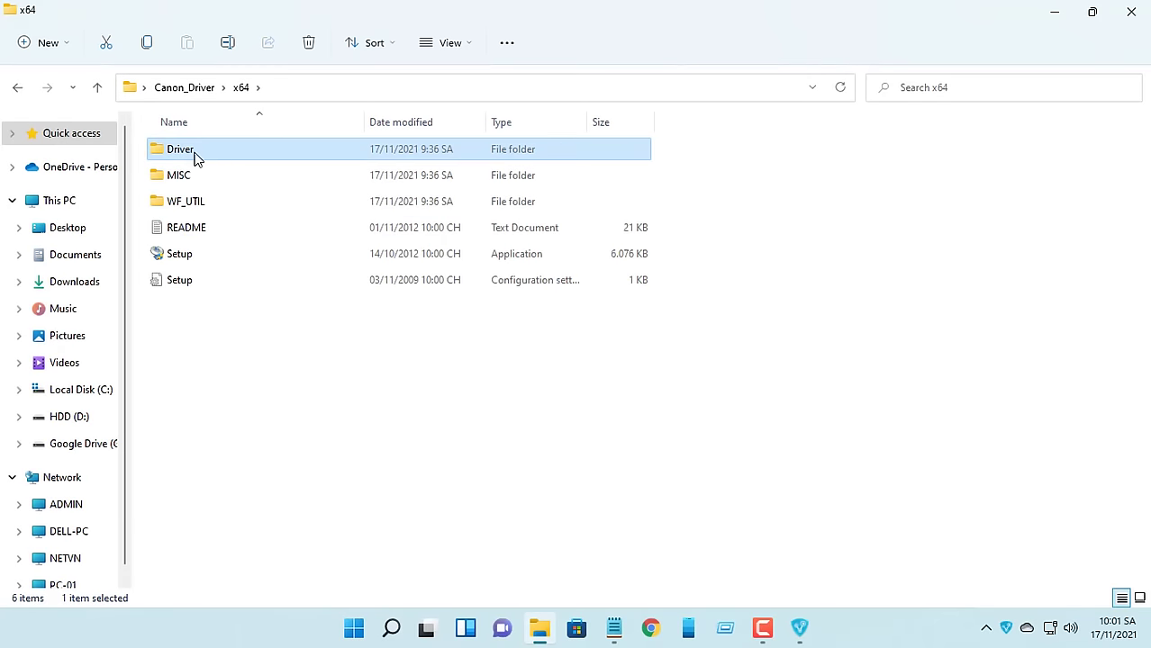
left_click(1131, 11)
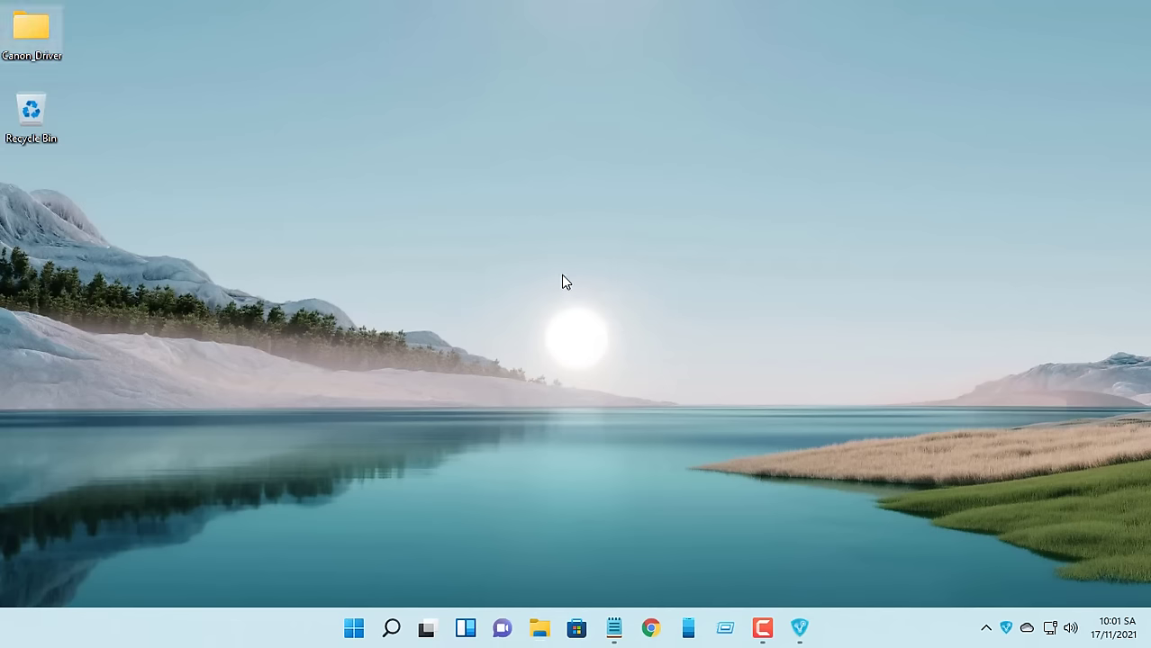
- Start adding a printer manually from the Printers & scanners settings and close the Settings window
left_click(356, 626)
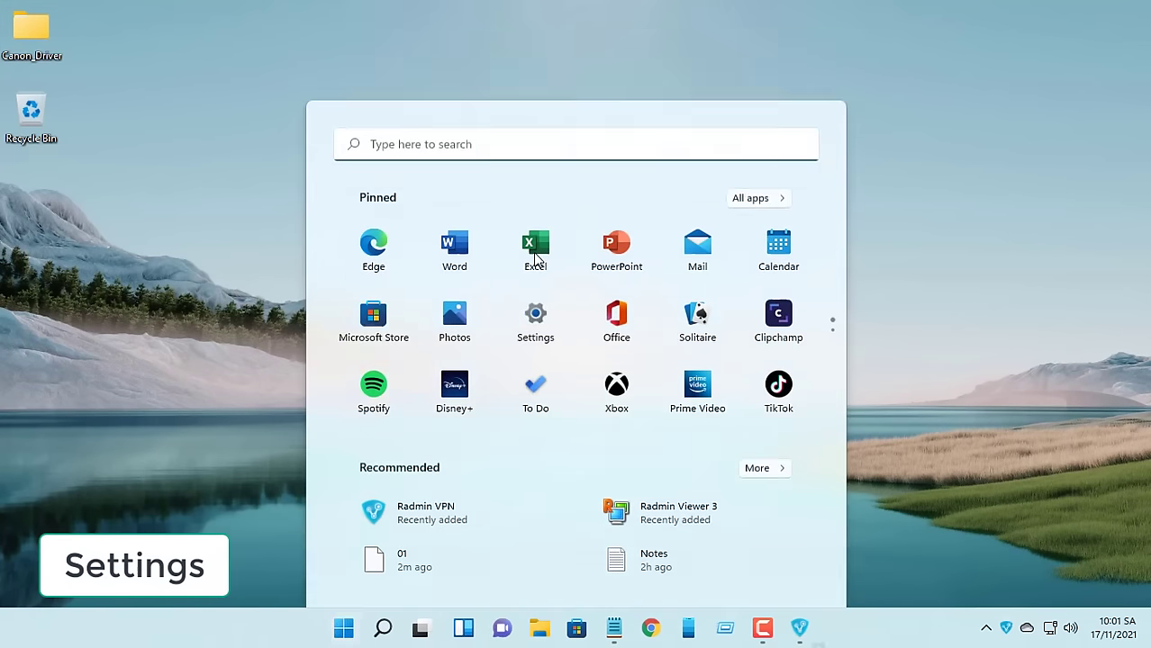
key("super+i")
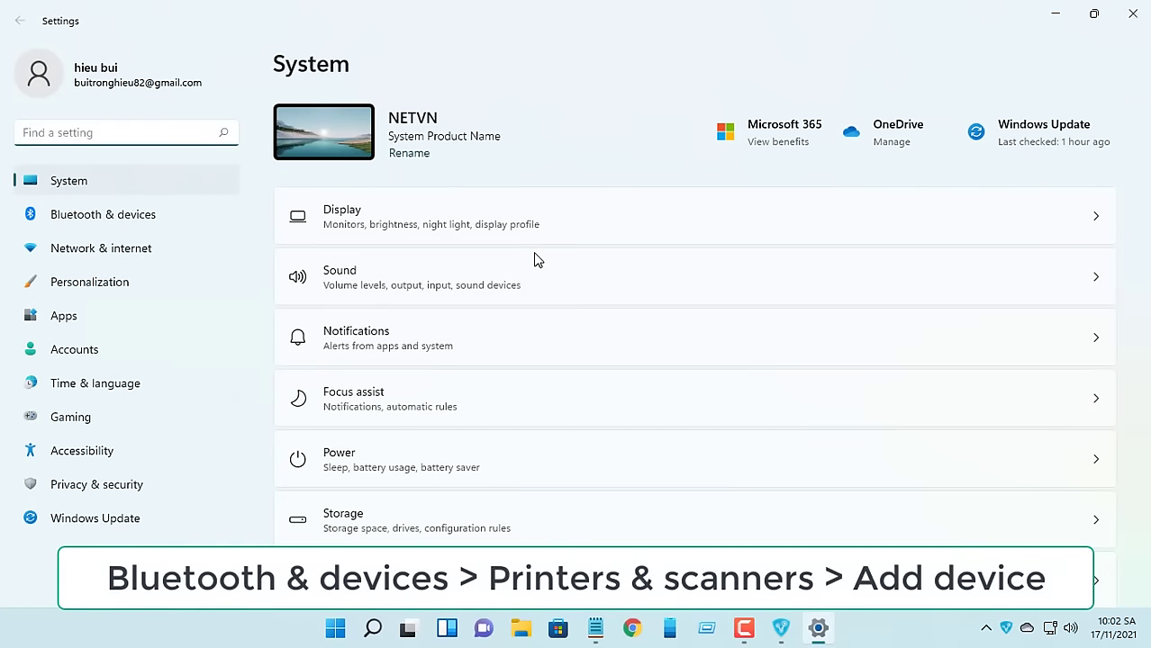
left_click(141, 225)
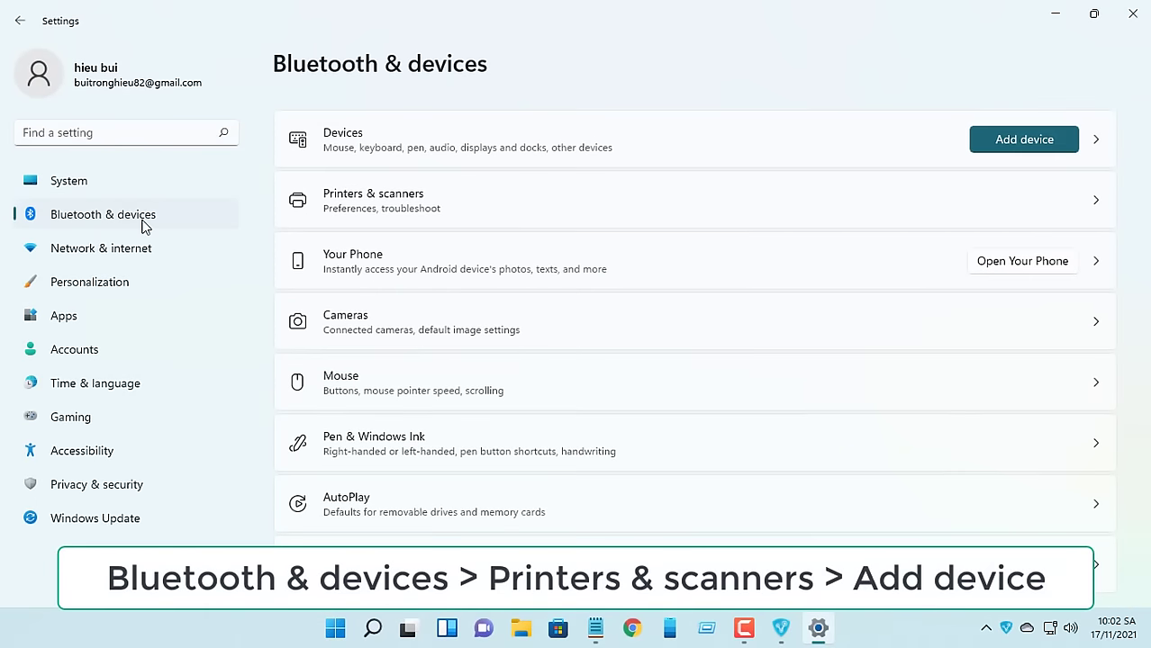
left_click(390, 200)
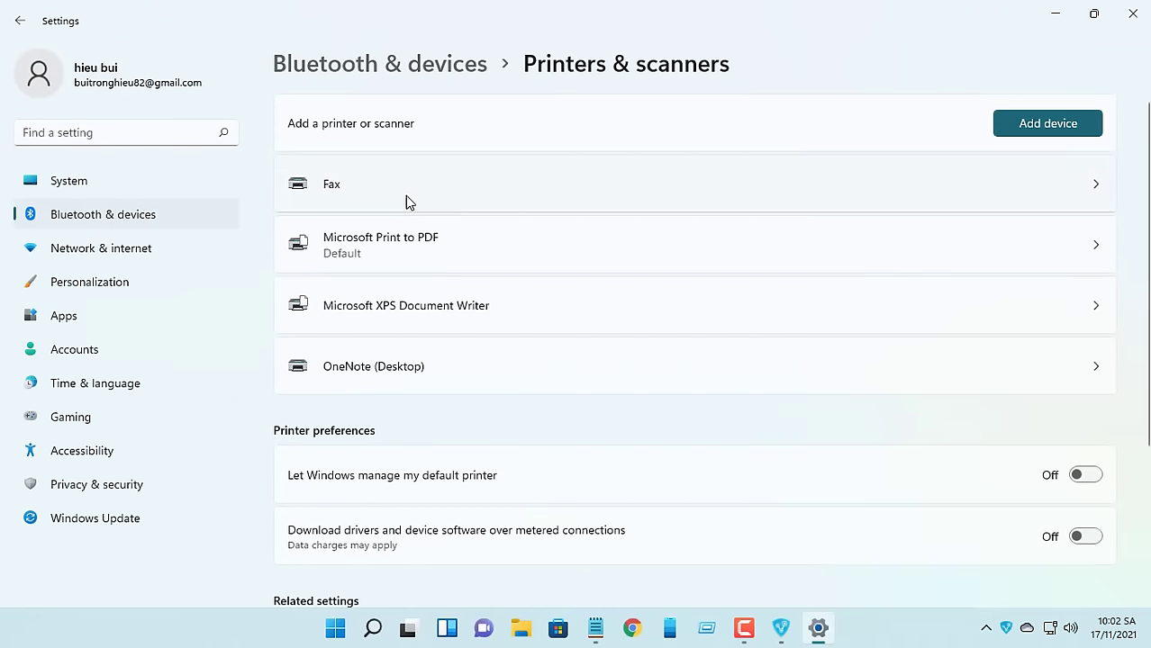
left_click(1038, 124)
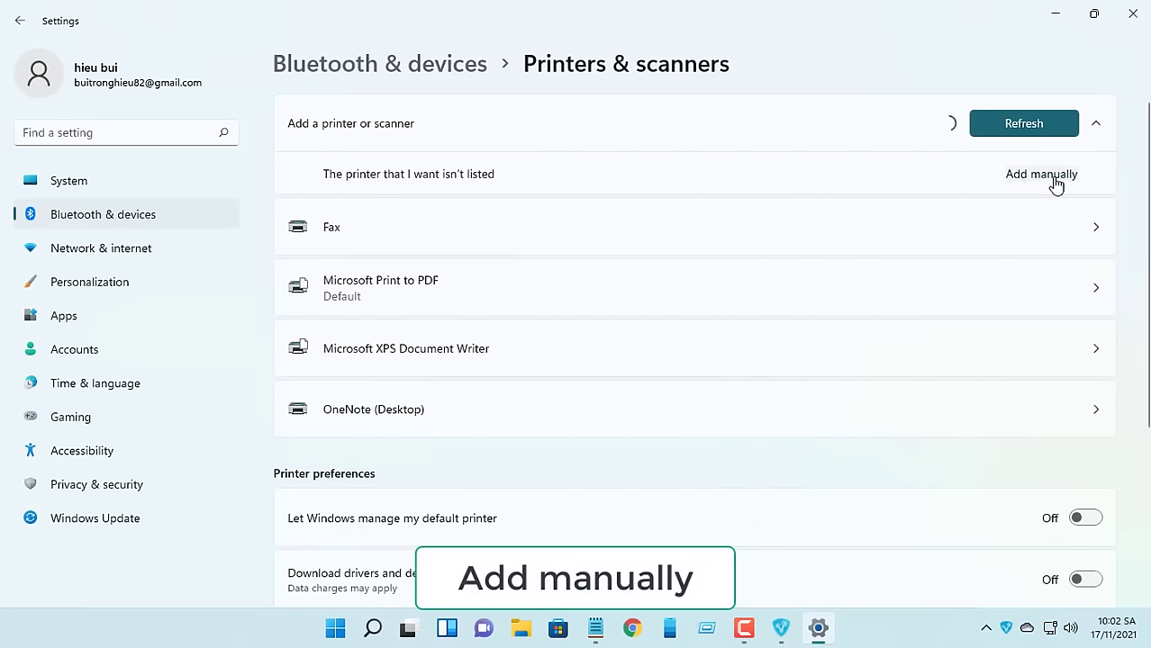
left_click(1045, 175)
left_click(1132, 13)
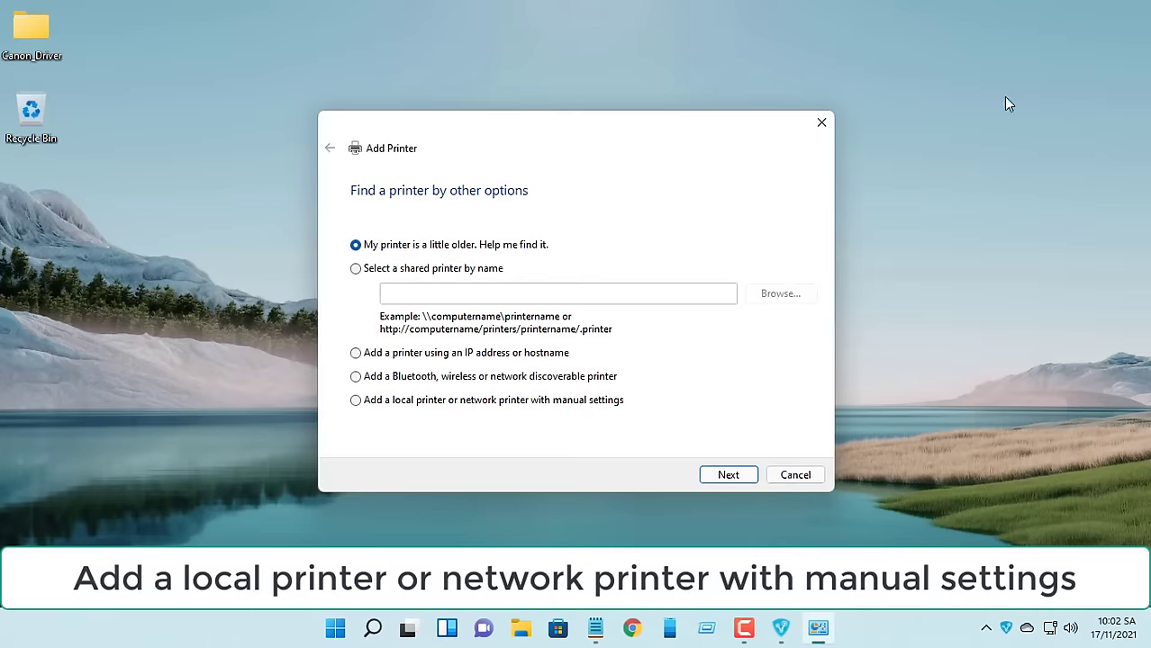
- Choose to add a local or network printer with manual settings and create a new port of type Local Port
left_click(356, 401)
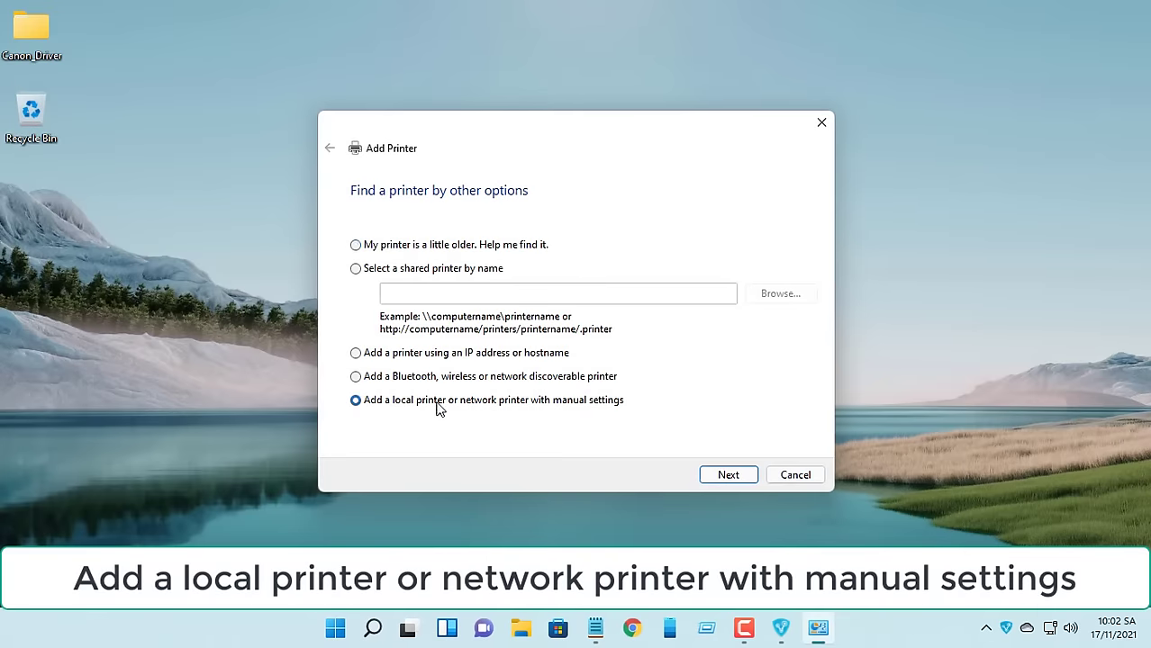
left_click(728, 476)
left_click(407, 290)
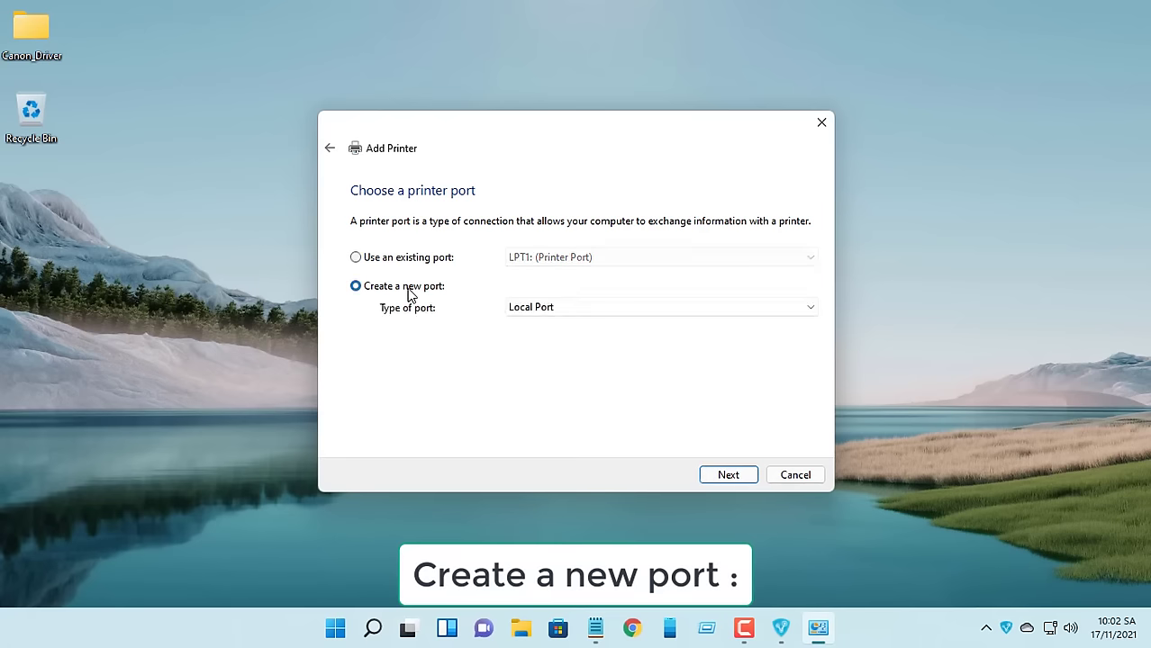
left_click(548, 308)
left_click(552, 324)
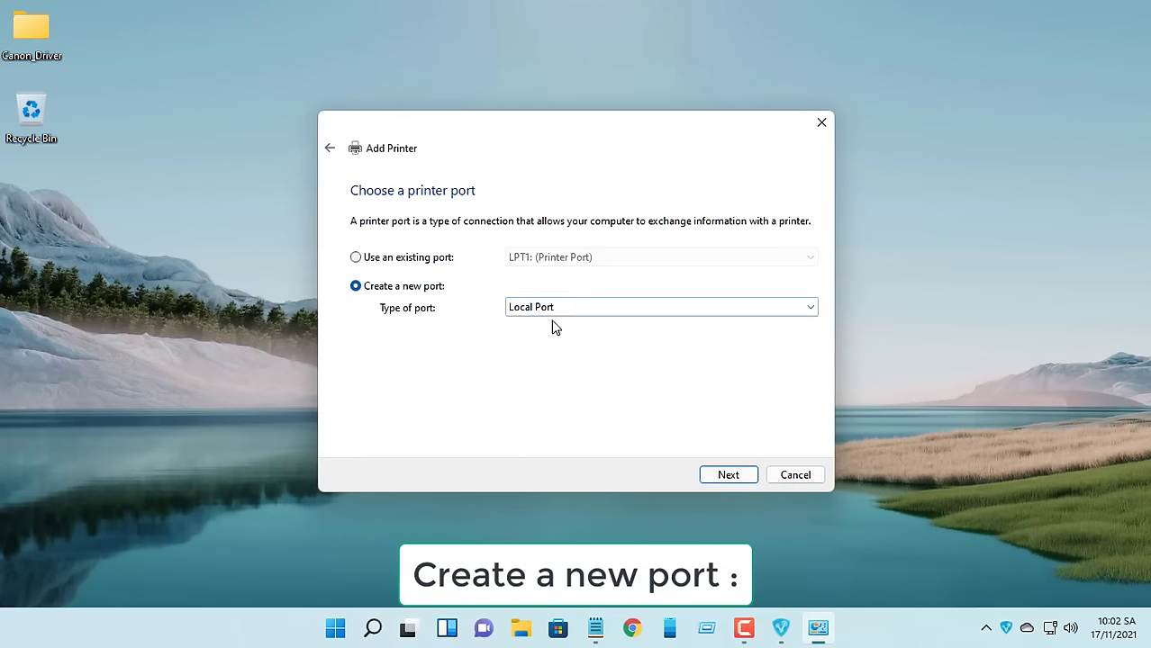
left_click(721, 476)
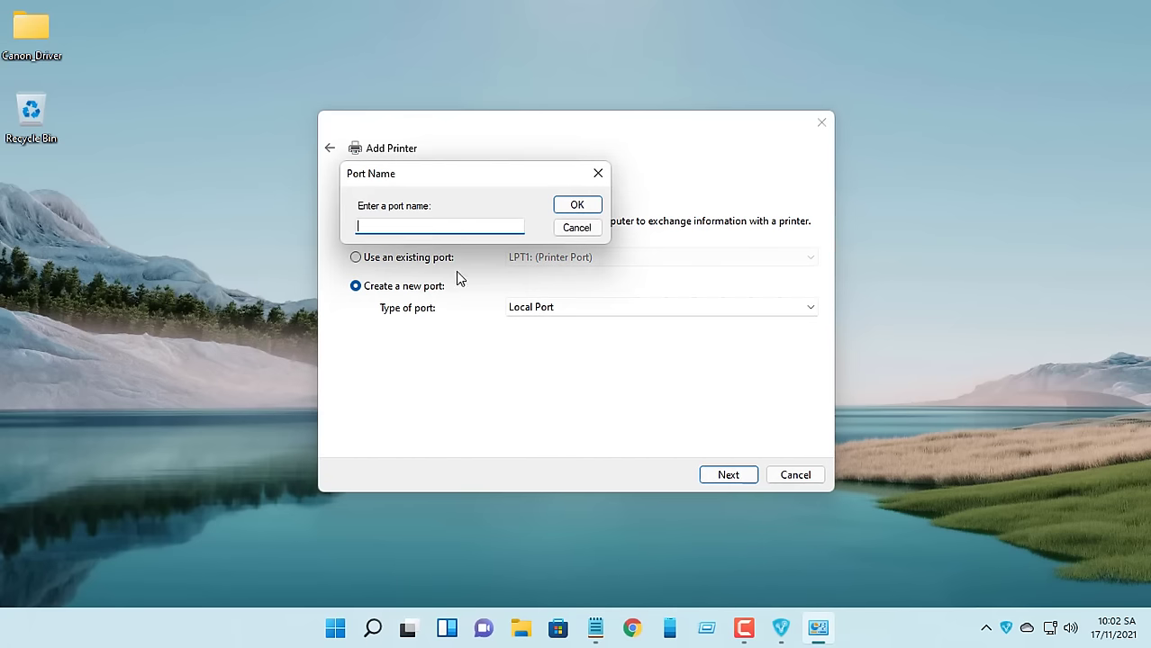
- Name the new port \\PC-02\LBP2900, copied from the Notepad notes, and confirm it
left_click(596, 627)
left_click(264, 143)
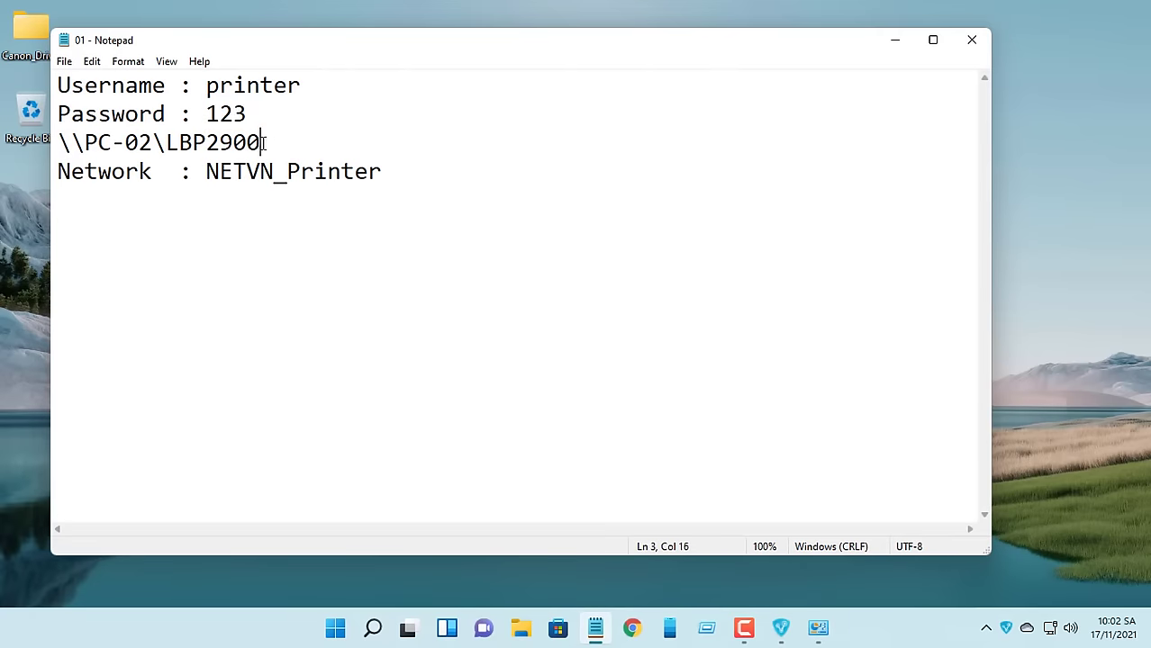
left_click_drag(264, 143, 57, 143)
right_click(74, 151)
left_click(164, 204)
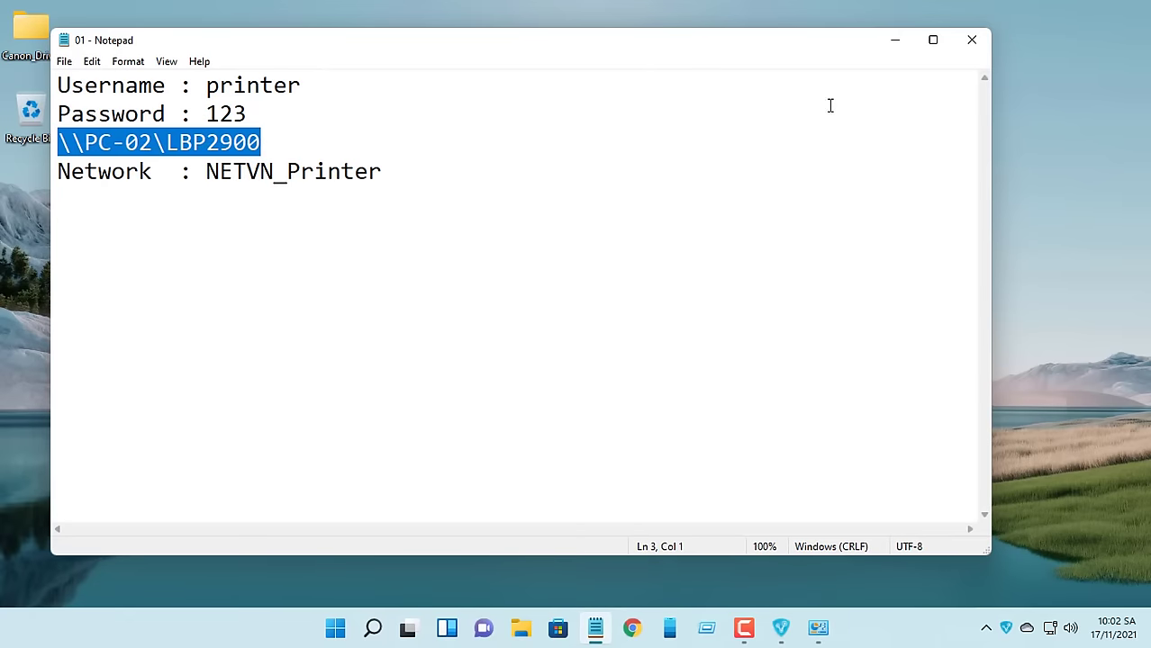
left_click(895, 40)
right_click(494, 228)
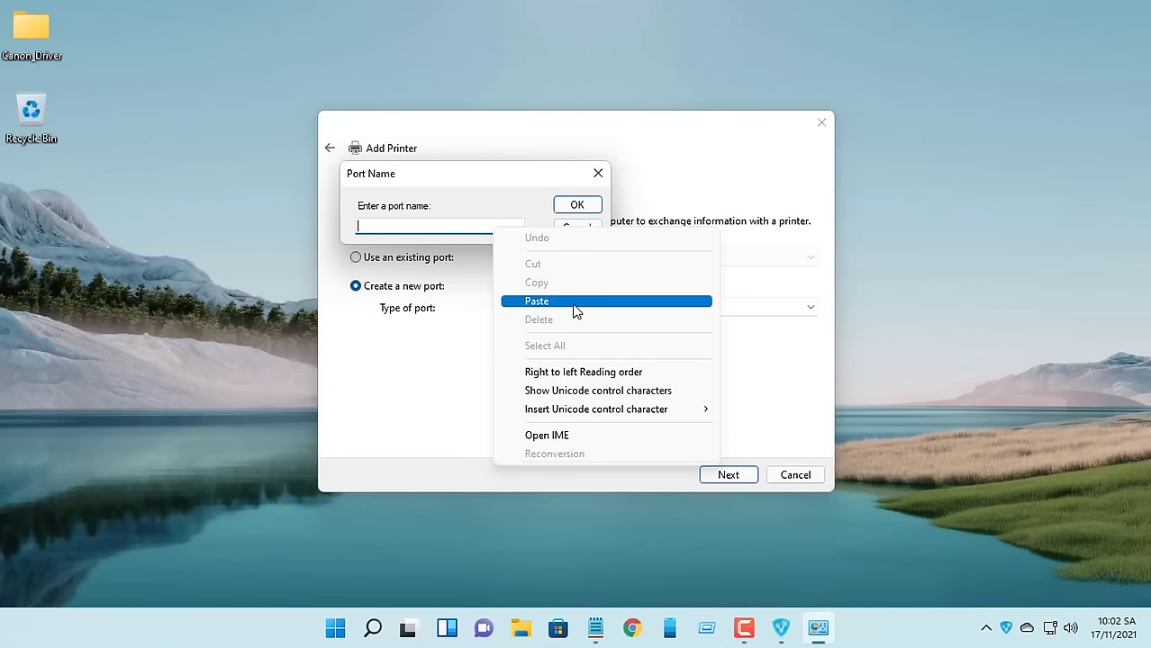
left_click(577, 303)
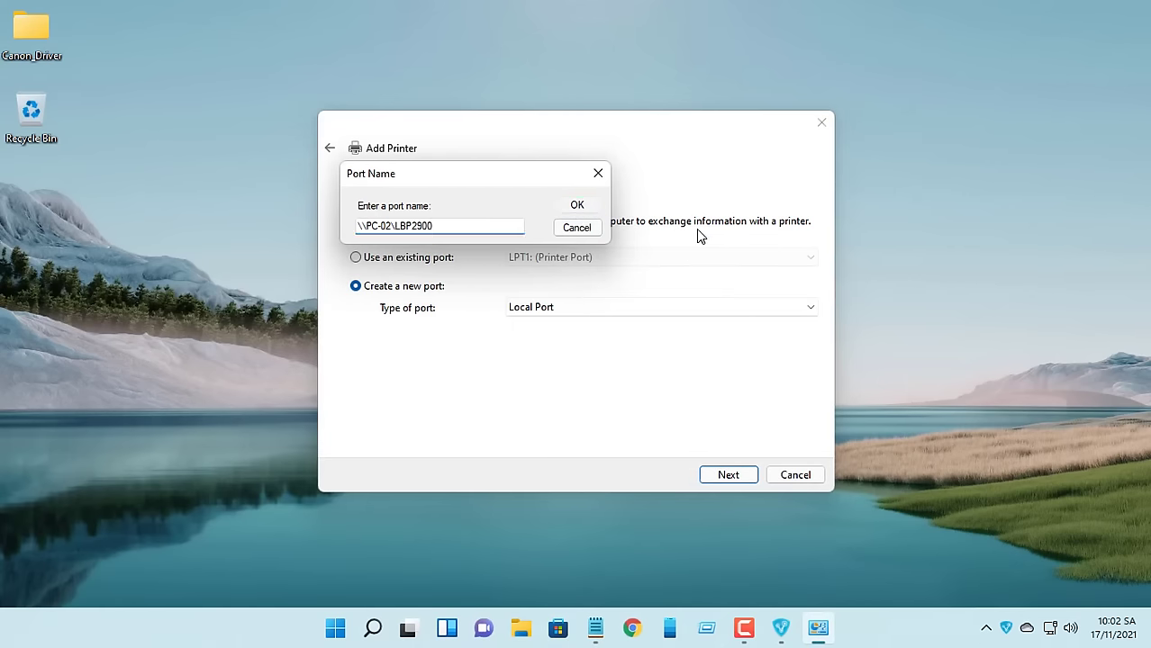
key("Return")
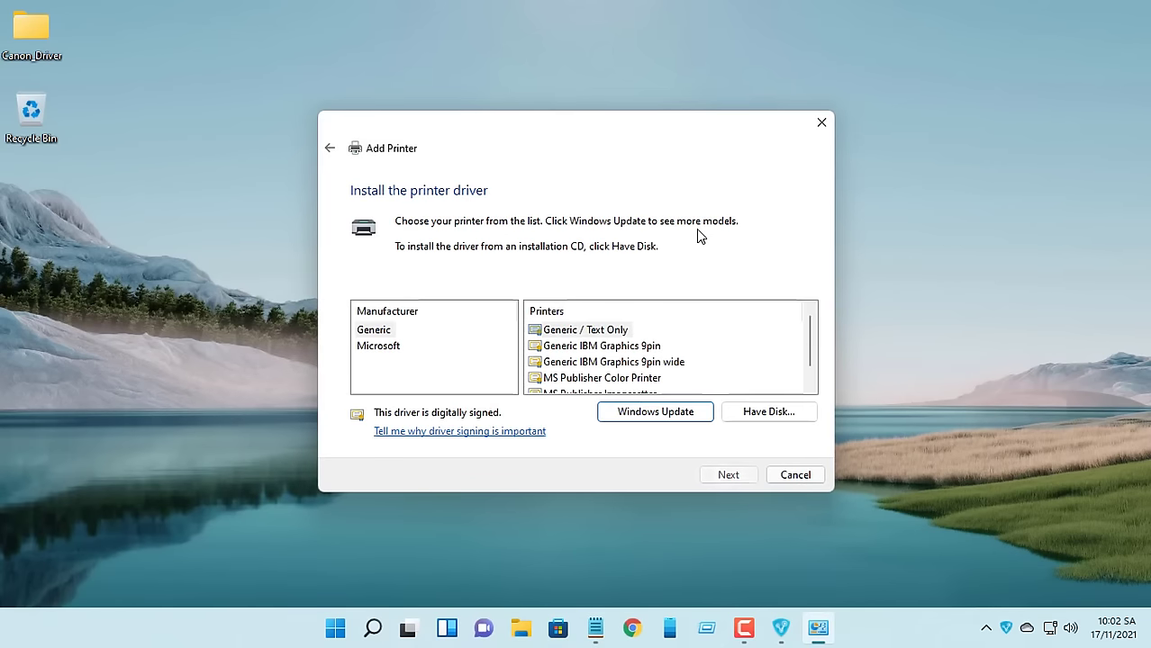
- Load the printer driver from disk using CNAB4STD.INF in the desktop folder Canon_Driver\x64\Driver
left_click(771, 414)
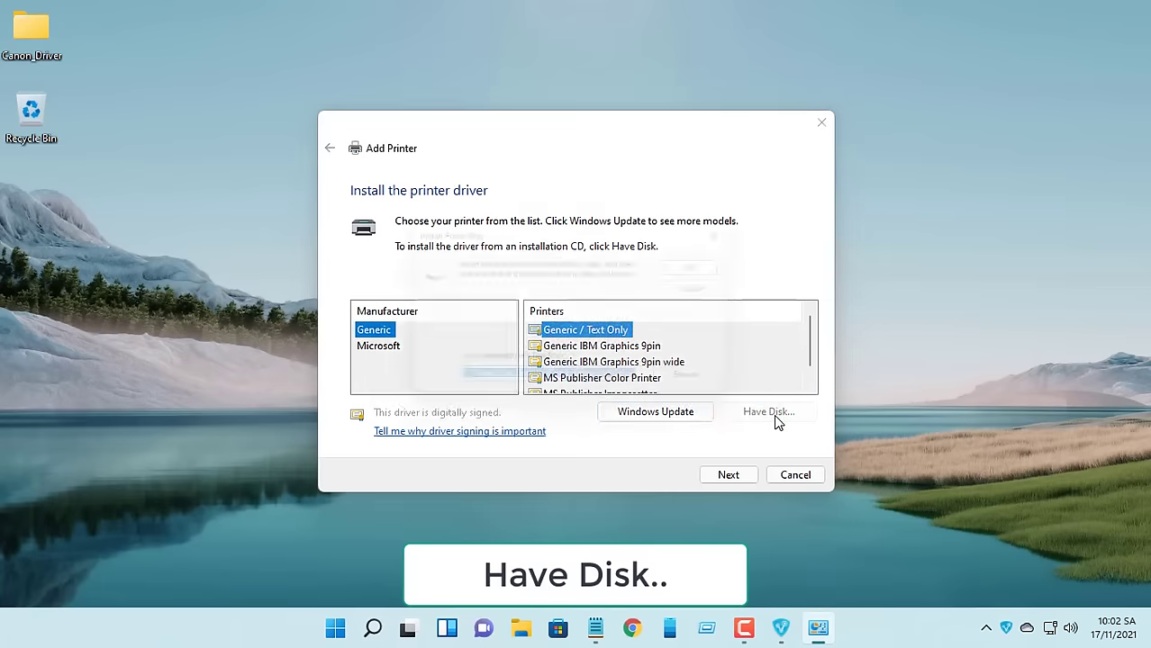
left_click(734, 392)
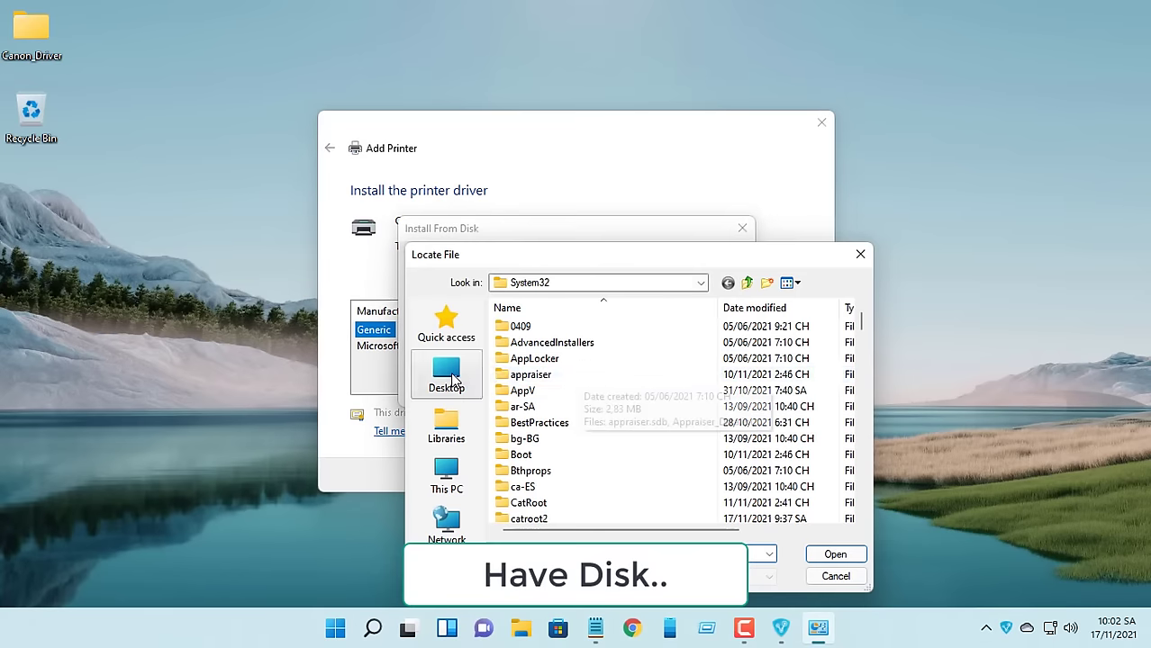
left_click(448, 376)
left_click(713, 408)
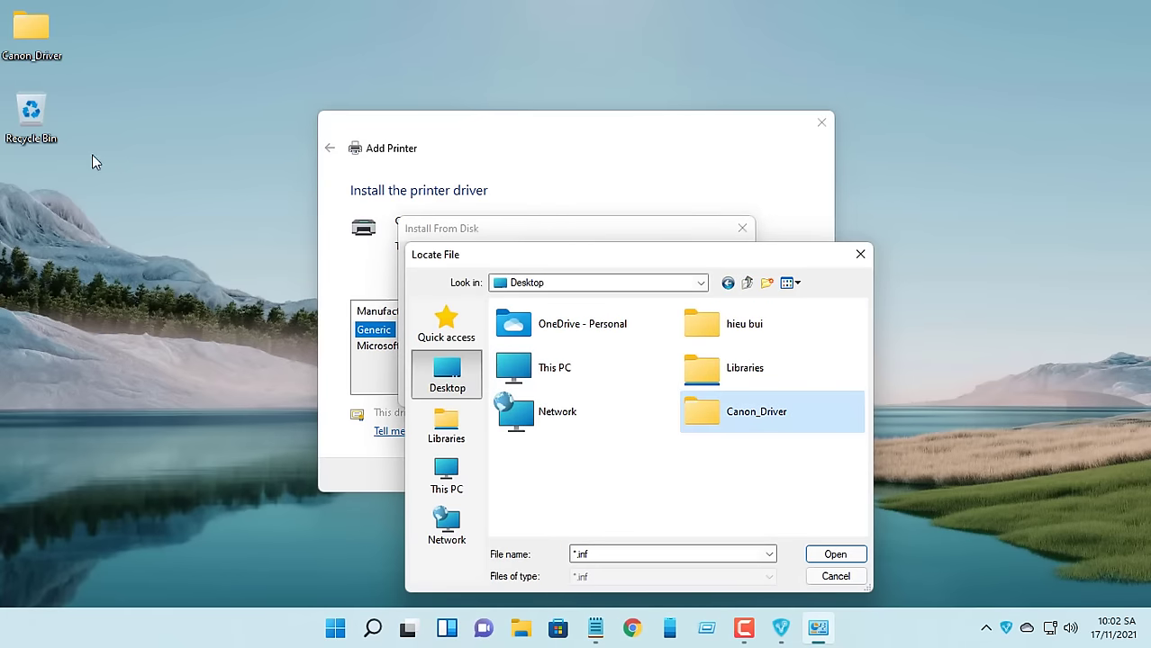
left_click(31, 39)
double_click(732, 410)
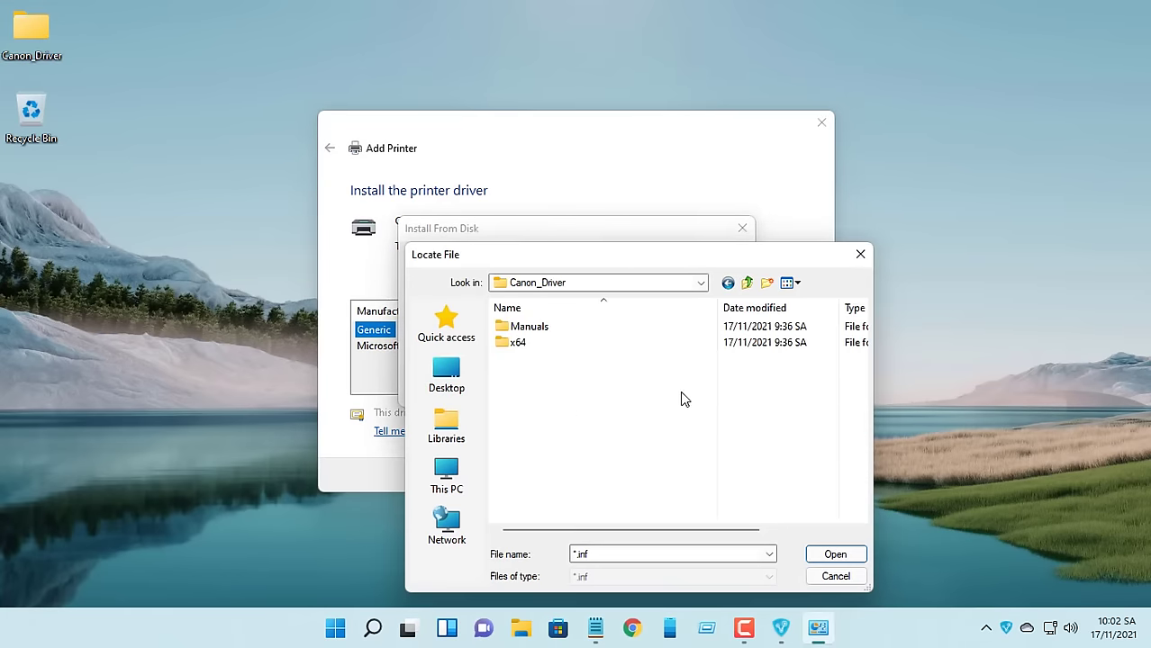
double_click(545, 343)
double_click(540, 327)
left_click(539, 326)
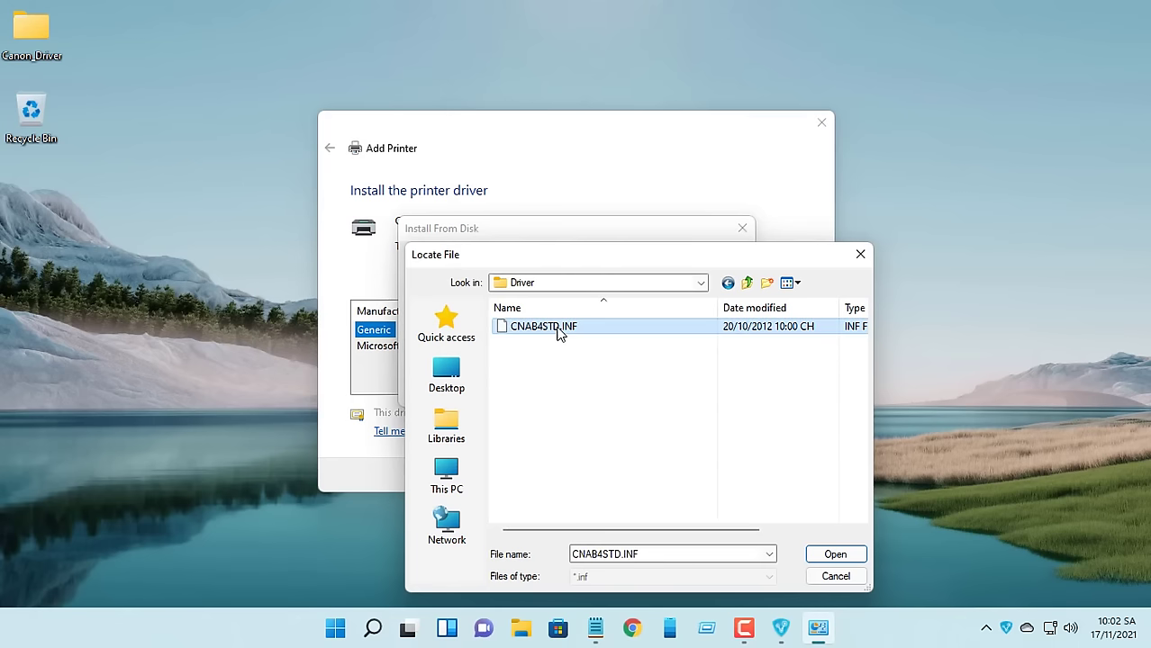
left_click(835, 554)
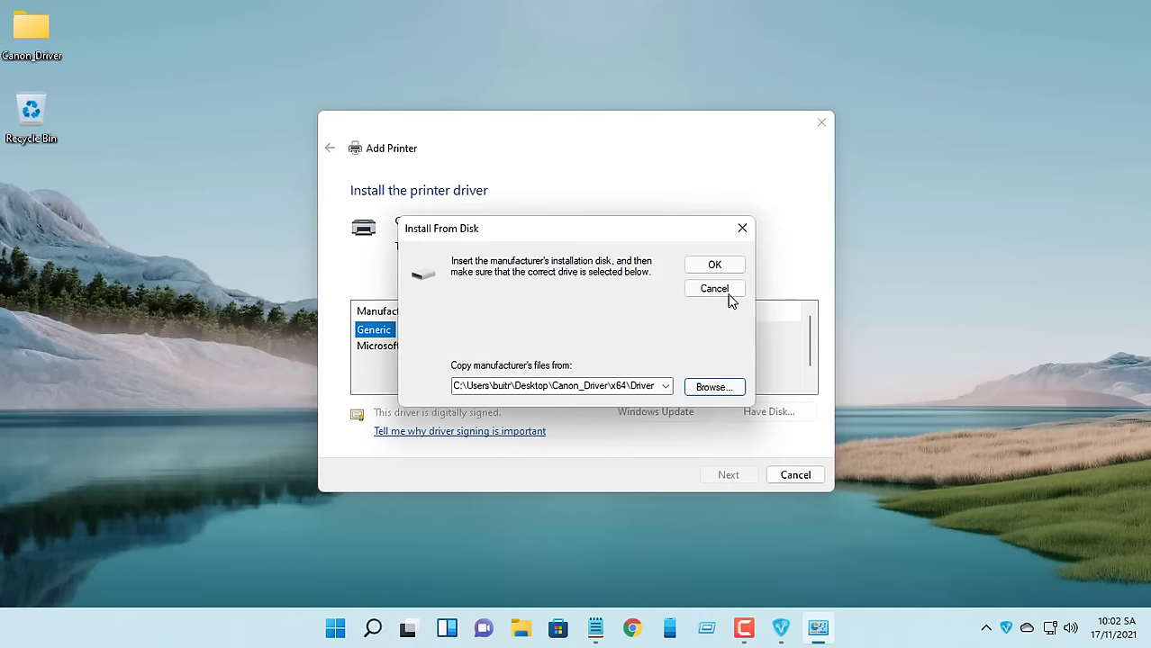
left_click(716, 265)
- Install the Canon LBP2900 printer, keeping its suggested name and the Do not share this printer option
left_click(425, 333)
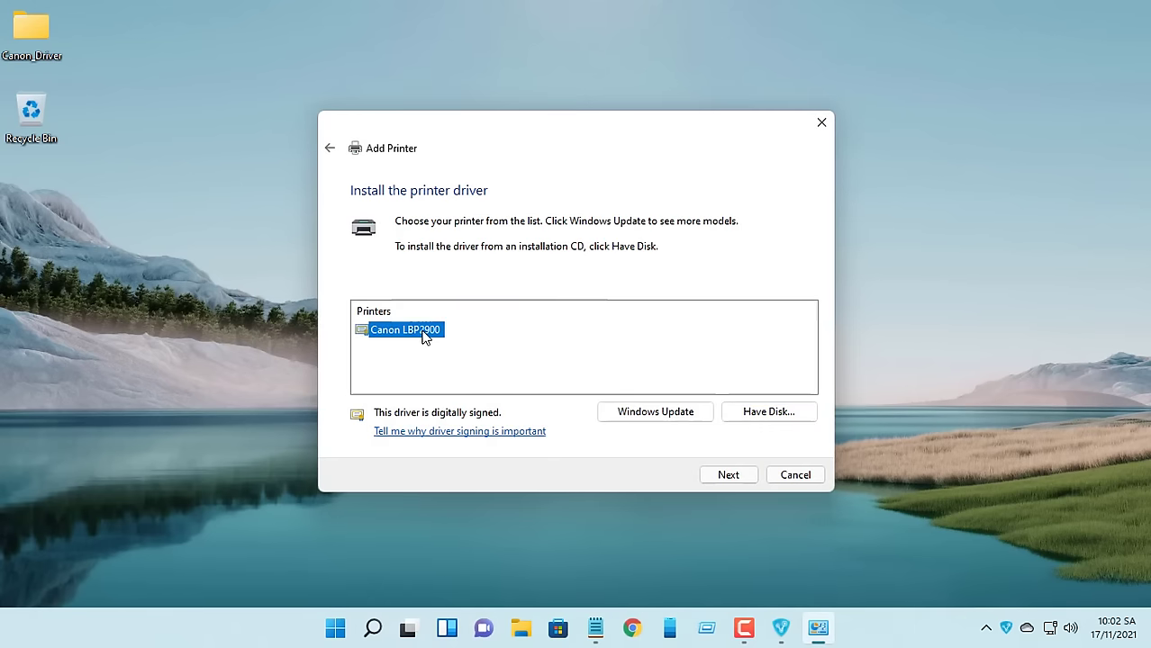
left_click(728, 476)
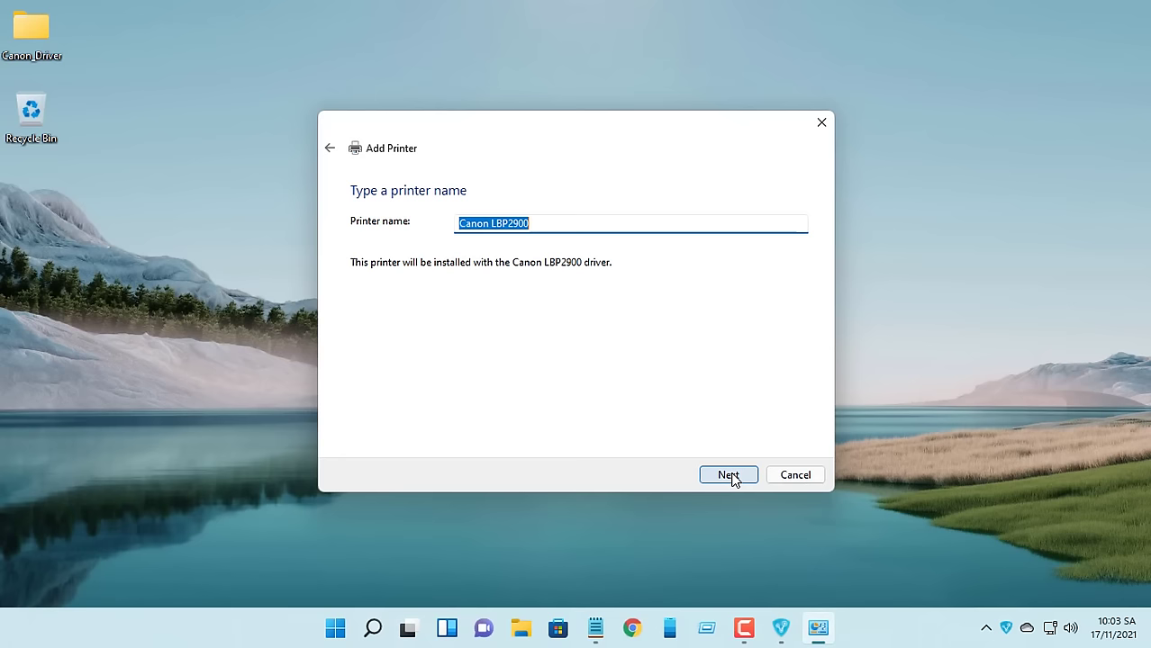
left_click(731, 476)
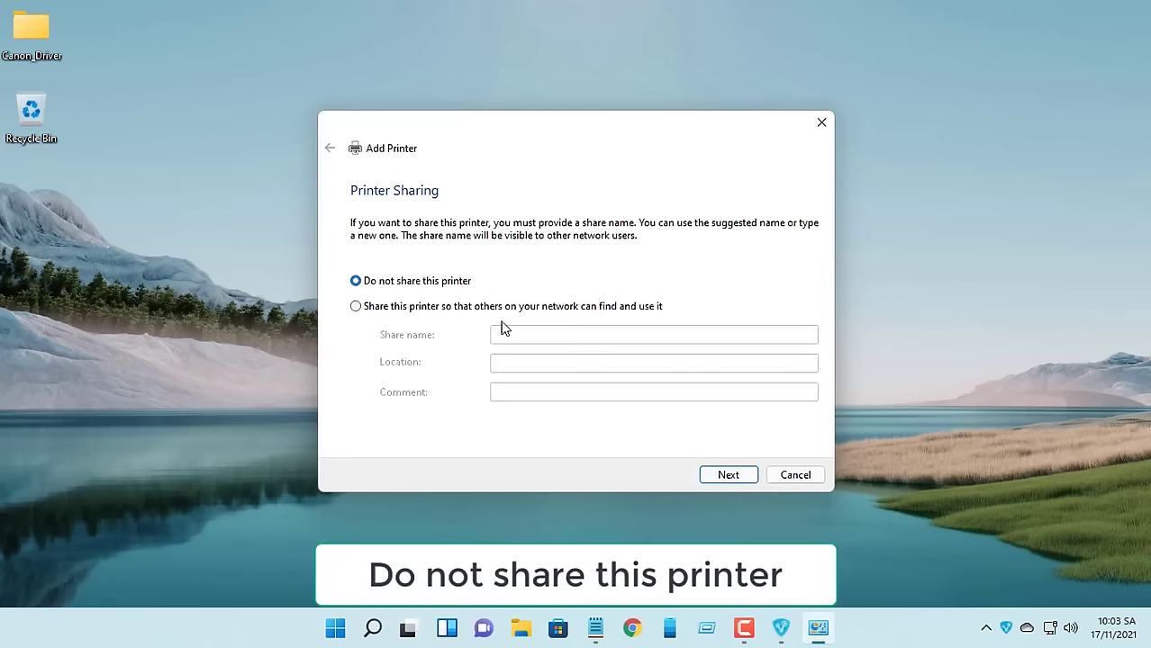
left_click(728, 476)
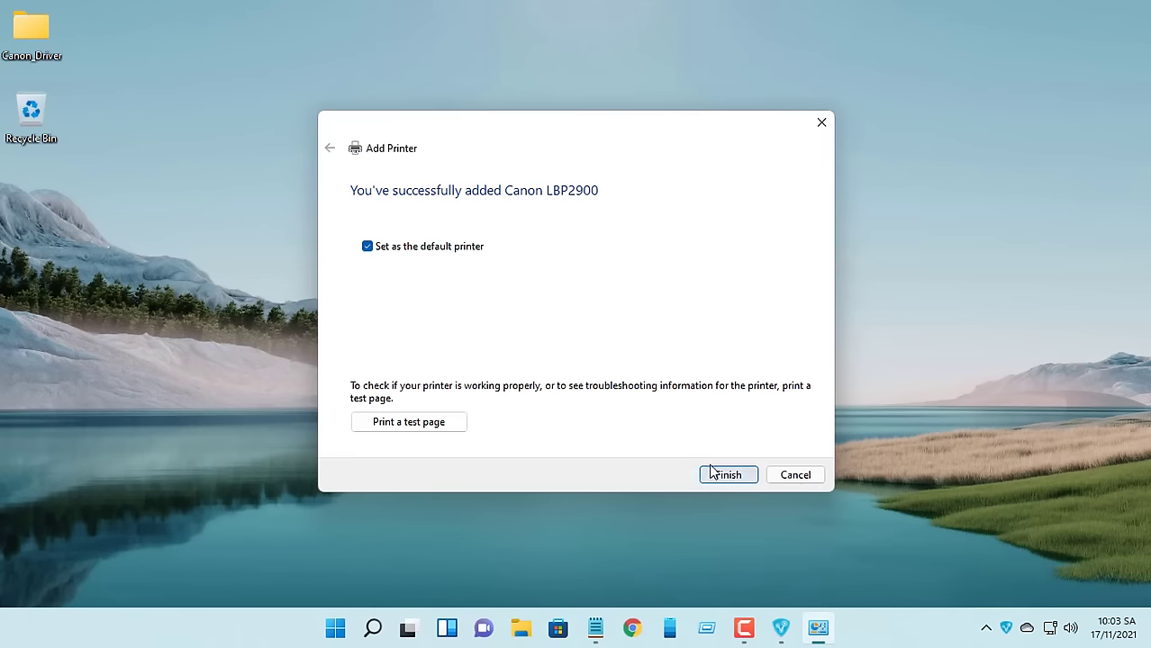
- Finish adding the printer as the default, then switch to Notepad and print all of the 01 notes on the Canon LBP2900
left_click(741, 478)
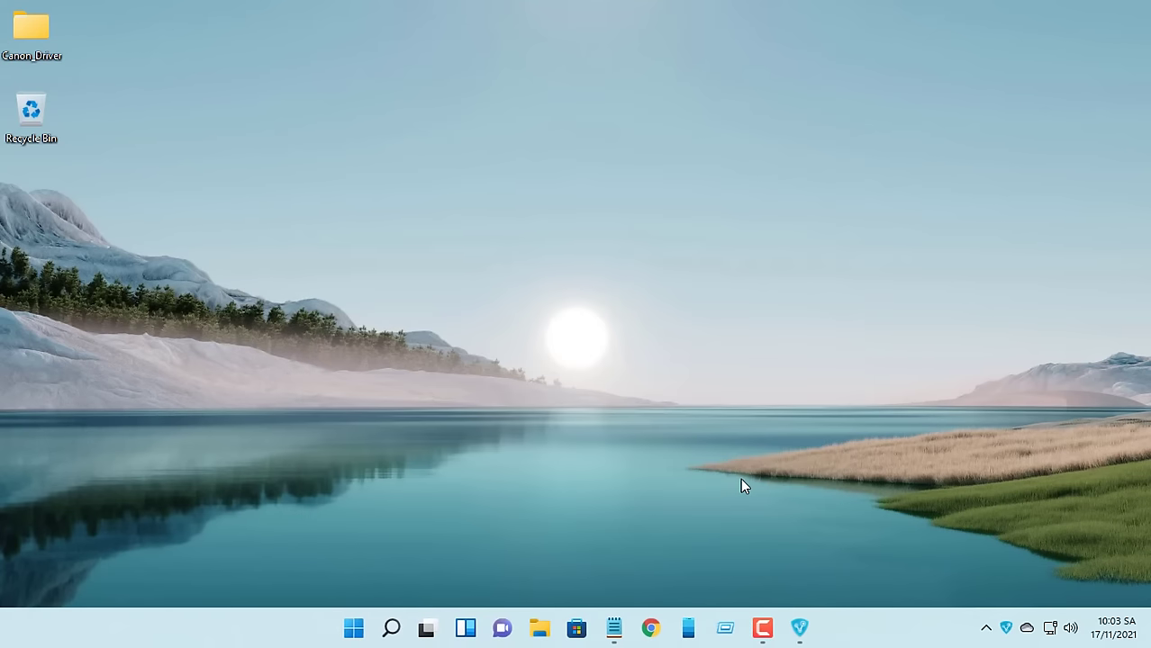
left_click(614, 628)
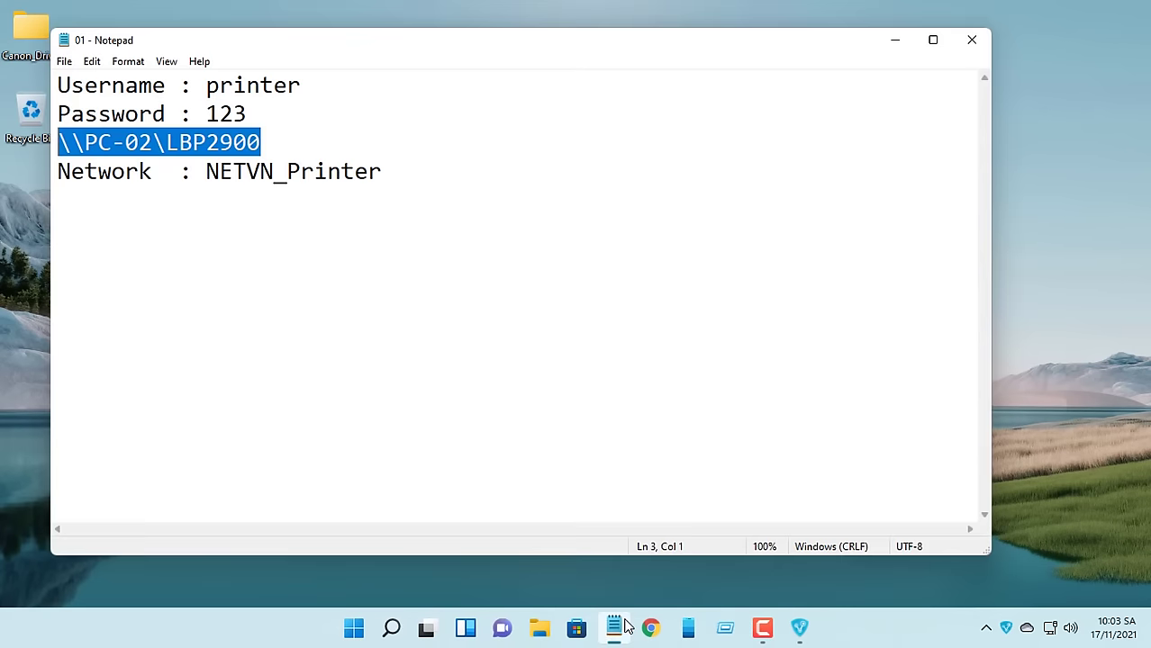
left_click_drag(442, 182, 68, 79)
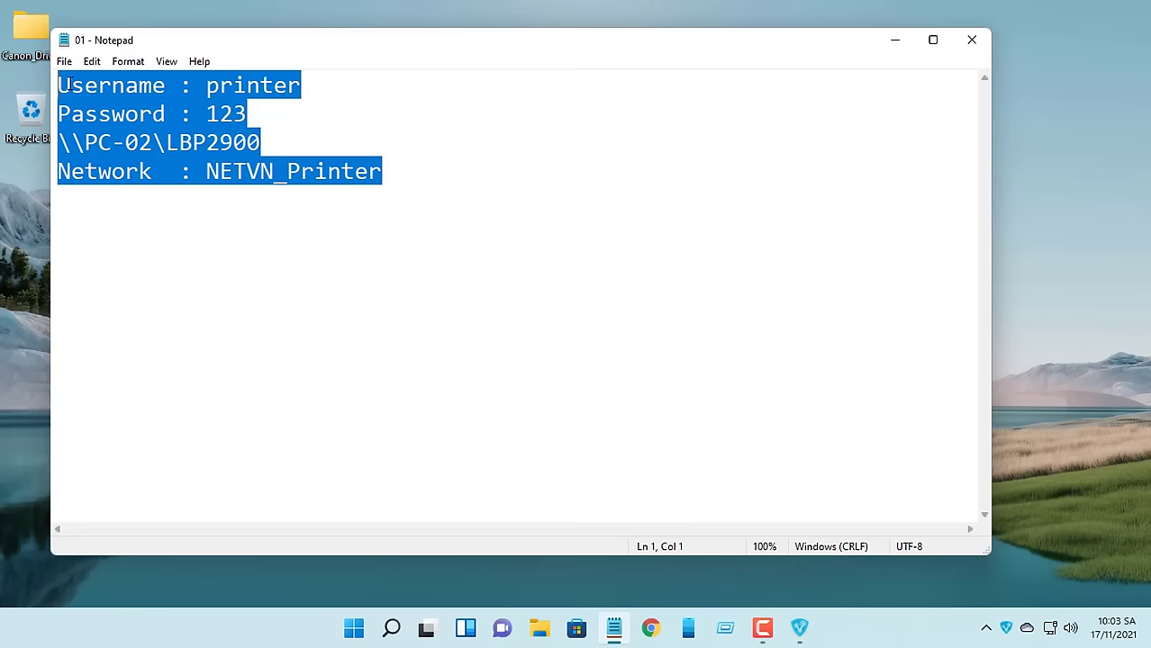
left_click(67, 63)
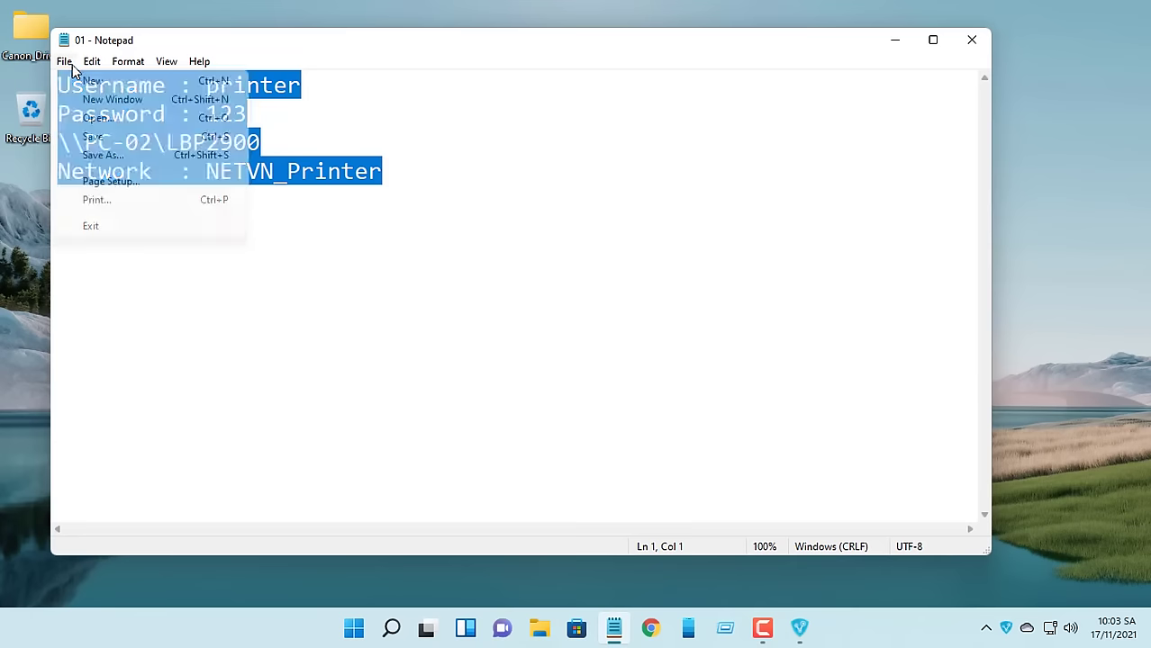
left_click(131, 203)
left_click_drag(164, 62, 513, 69)
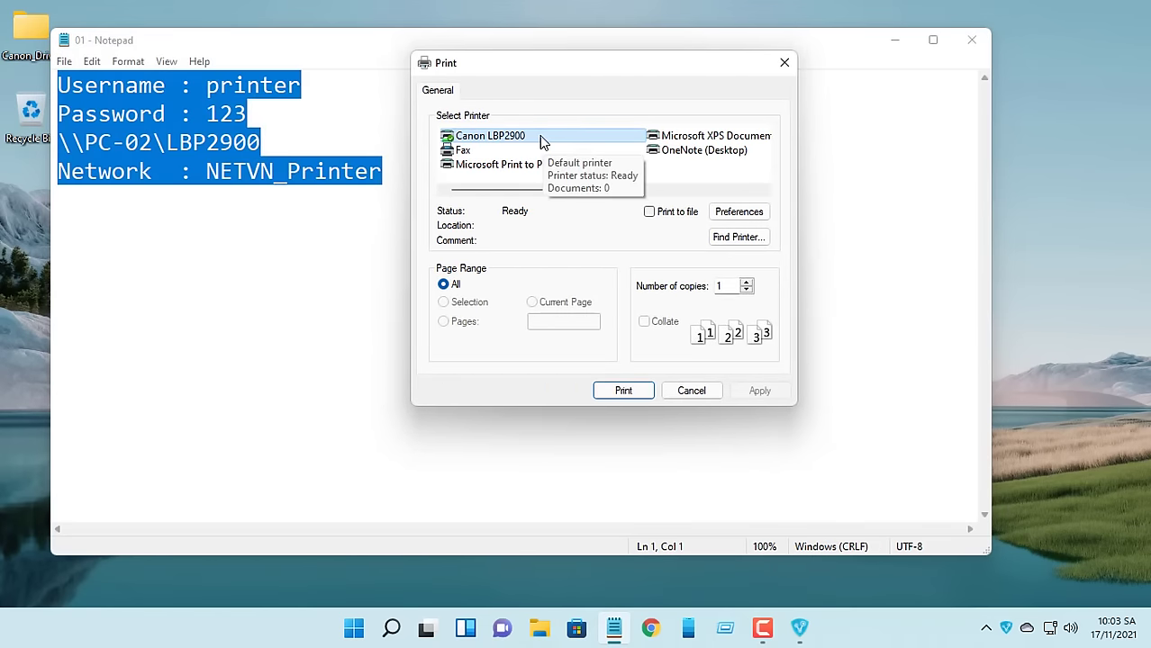
left_click(628, 393)
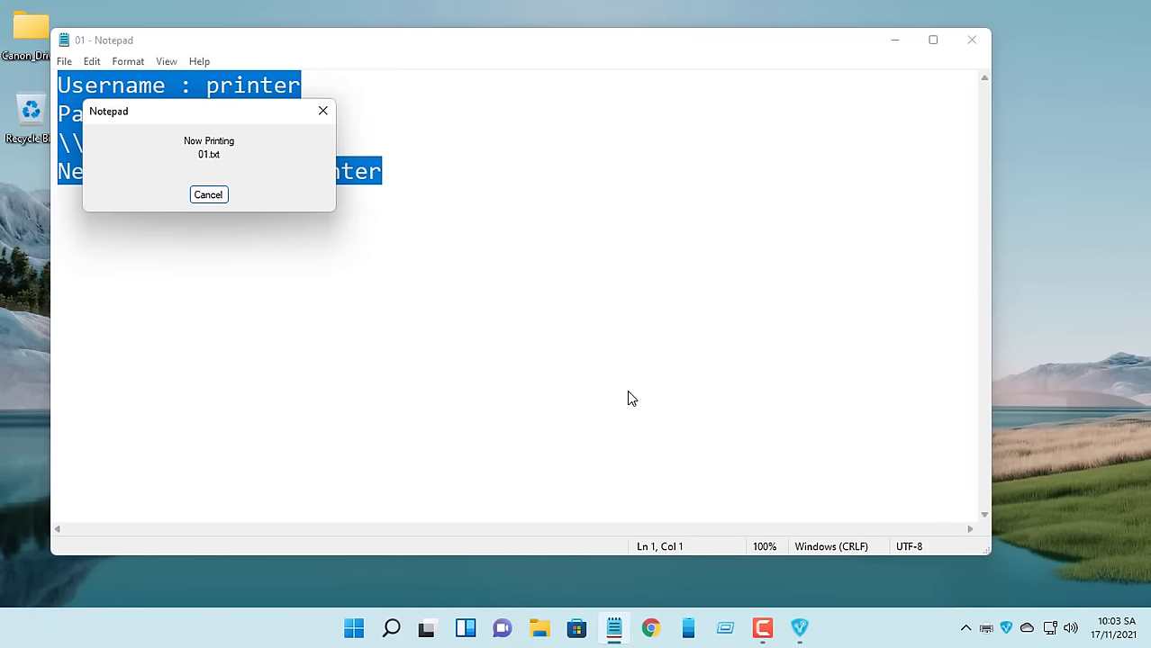